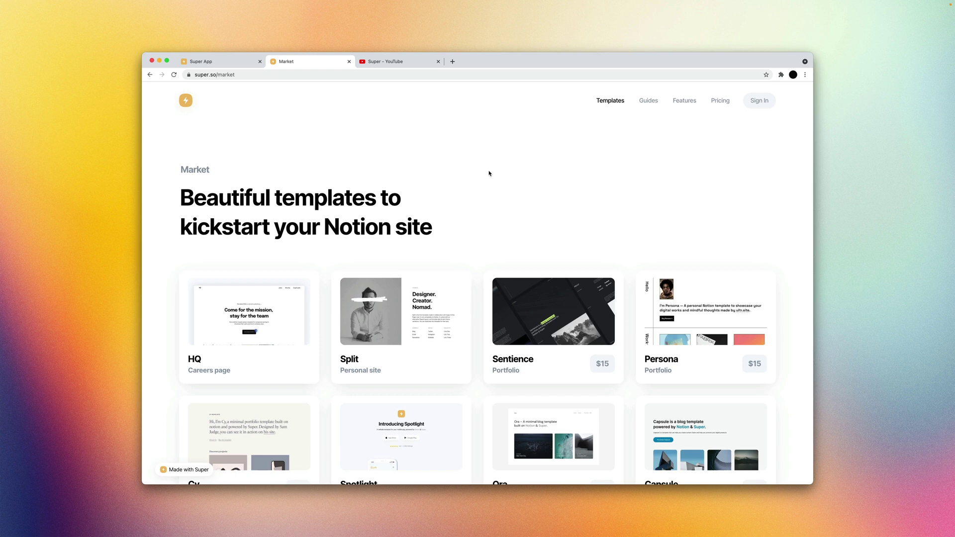
Look over Super's YouTube channel and browse the Notion site templates in the Super Market
{"action": "left_click", "coordinate": [408, 63]}
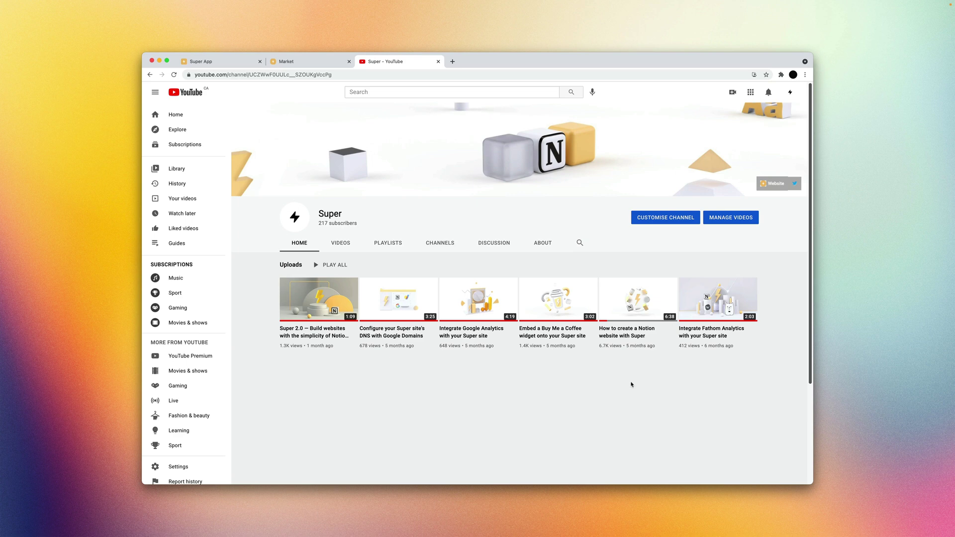
{"action": "left_click", "coordinate": [313, 63]}
{"action": "scroll", "coordinate": [795, 302], "scroll_direction": "down", "scroll_amount": 2}
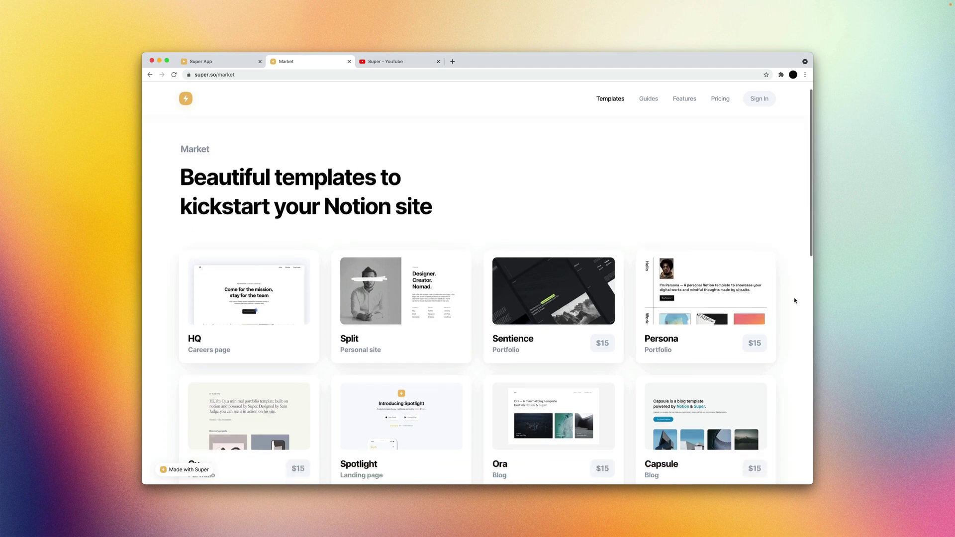
{"action": "scroll", "coordinate": [795, 301], "scroll_direction": "up", "scroll_amount": 2}
{"action": "scroll", "coordinate": [795, 301], "scroll_direction": "down", "scroll_amount": 3}
{"action": "scroll", "coordinate": [795, 301], "scroll_direction": "up", "scroll_amount": 3}
{"action": "scroll", "coordinate": [795, 300], "scroll_direction": "down", "scroll_amount": 3}
{"action": "scroll", "coordinate": [795, 301], "scroll_direction": "down", "scroll_amount": 6}
{"action": "scroll", "coordinate": [795, 300], "scroll_direction": "up", "scroll_amount": 1}
{"action": "scroll", "coordinate": [795, 301], "scroll_direction": "down", "scroll_amount": 3}
{"action": "scroll", "coordinate": [795, 301], "scroll_direction": "up", "scroll_amount": 4}
{"action": "scroll", "coordinate": [795, 300], "scroll_direction": "down", "scroll_amount": 1}
{"action": "scroll", "coordinate": [795, 301], "scroll_direction": "up", "scroll_amount": 2}
{"action": "scroll", "coordinate": [795, 301], "scroll_direction": "up", "scroll_amount": 5}
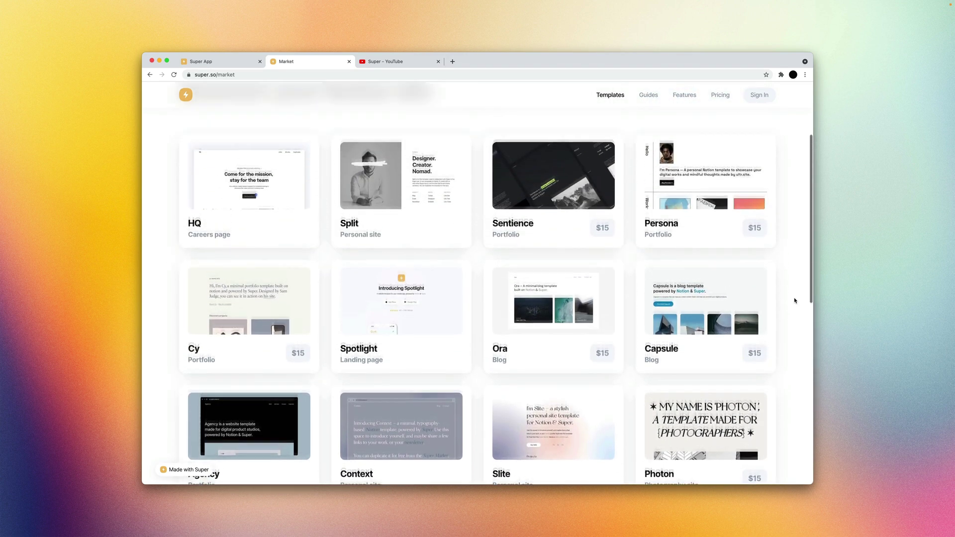
{"action": "scroll", "coordinate": [795, 301], "scroll_direction": "down", "scroll_amount": 1}
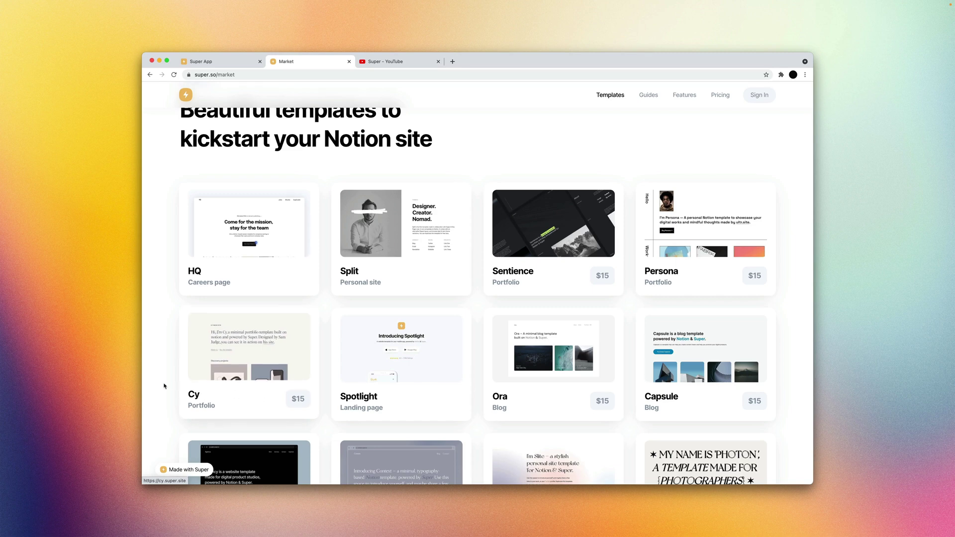
{"action": "scroll", "coordinate": [169, 386], "scroll_direction": "down", "scroll_amount": 1}
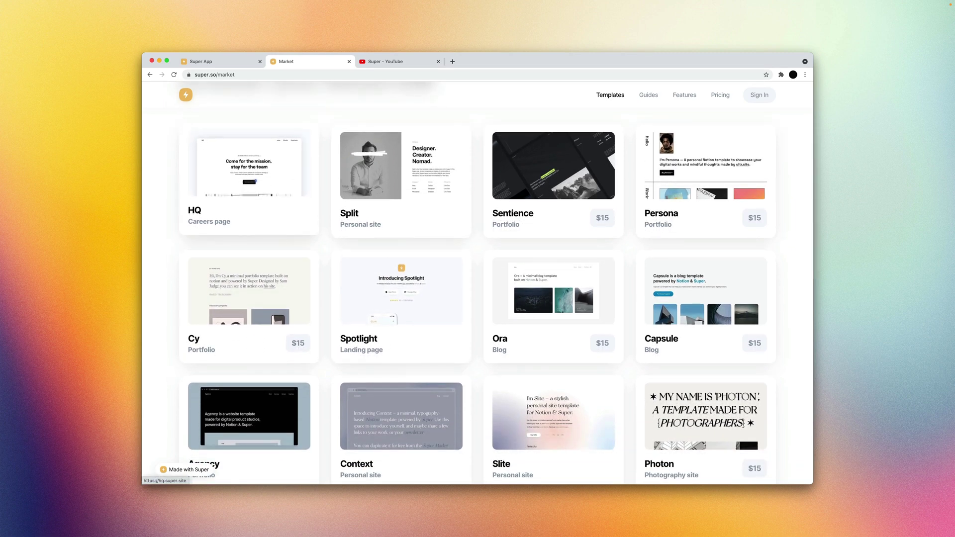
{"action": "scroll", "coordinate": [581, 333], "scroll_direction": "up", "scroll_amount": 2}
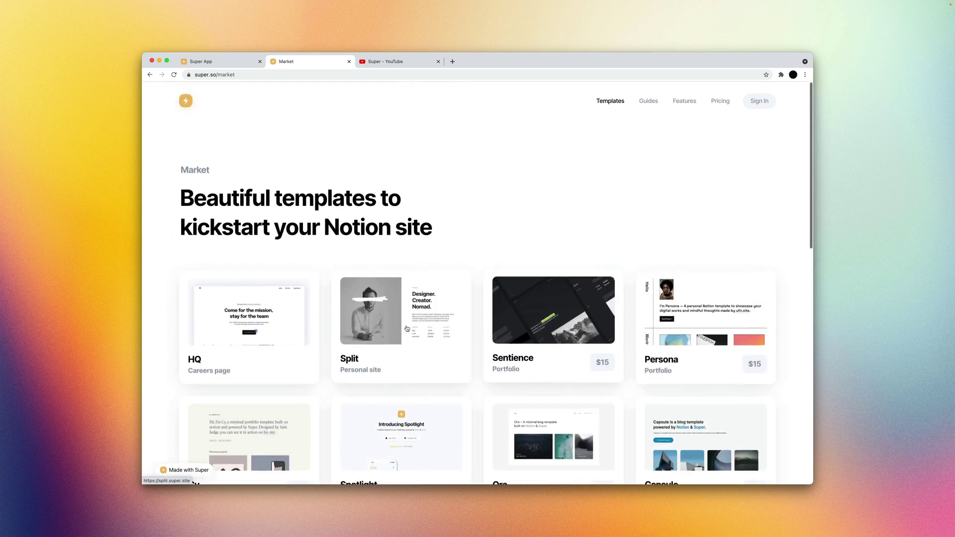
Open the Split personal site template from the Market and duplicate it into the Notion workspace
{"action": "left_click", "coordinate": [421, 359]}
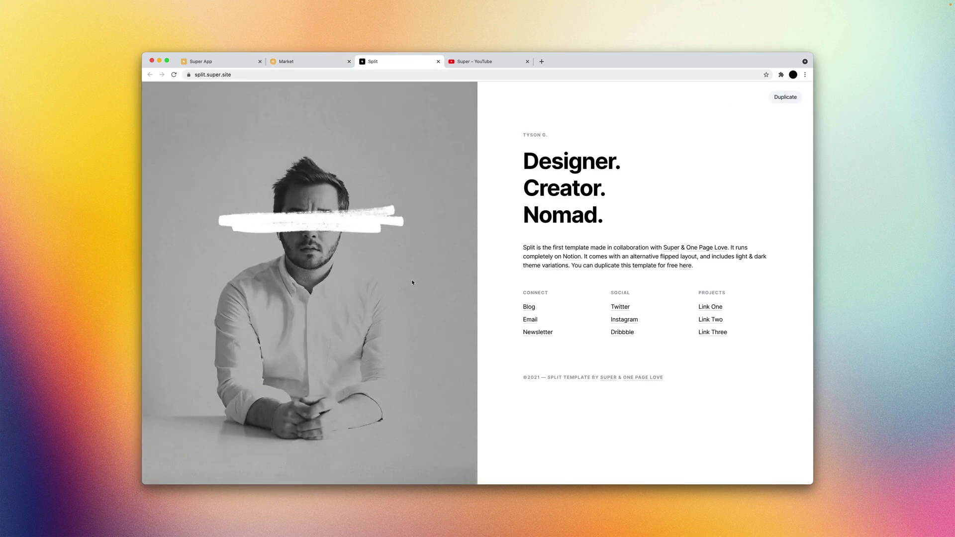
{"action": "left_click", "coordinate": [326, 61]}
{"action": "scroll", "coordinate": [652, 241], "scroll_direction": "down", "scroll_amount": 15}
{"action": "scroll", "coordinate": [413, 101], "scroll_direction": "up", "scroll_amount": 15}
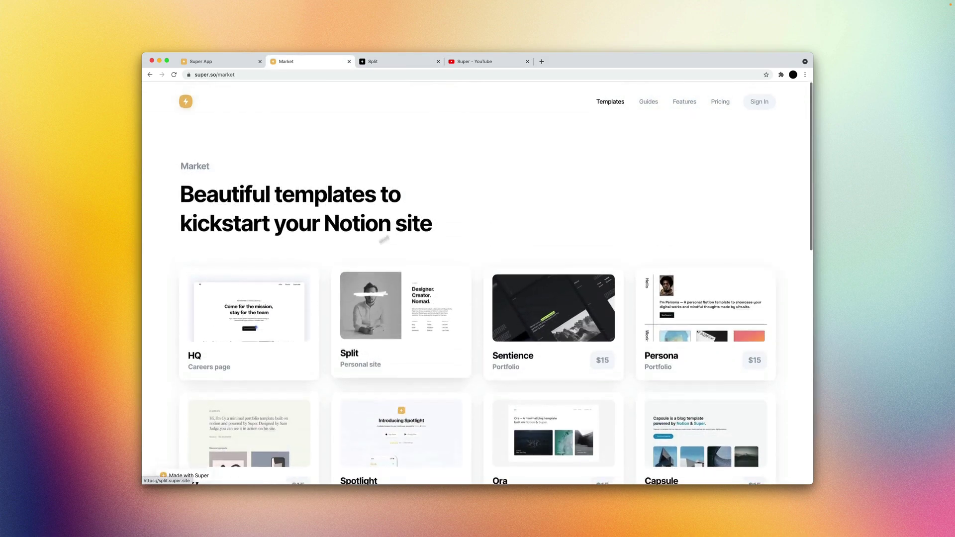
{"action": "left_click", "coordinate": [383, 61]}
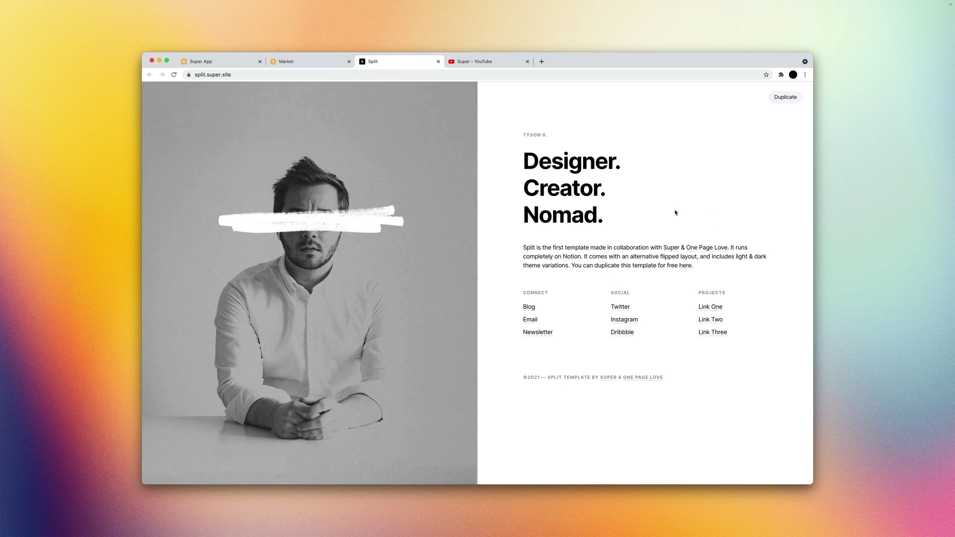
{"action": "left_click", "coordinate": [791, 98]}
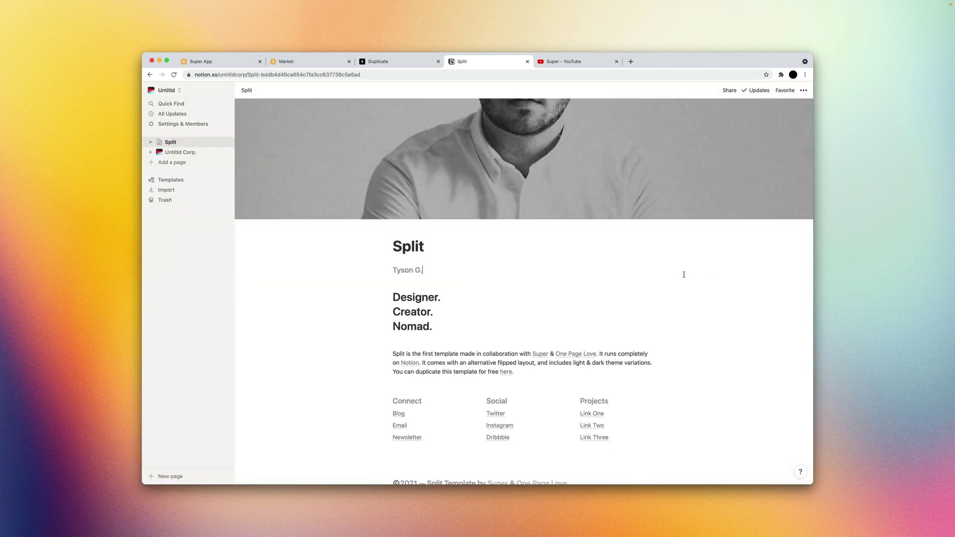
Move the Split page into the Sites page under Untitld Corp. and open it from there
{"action": "left_click", "coordinate": [432, 262]}
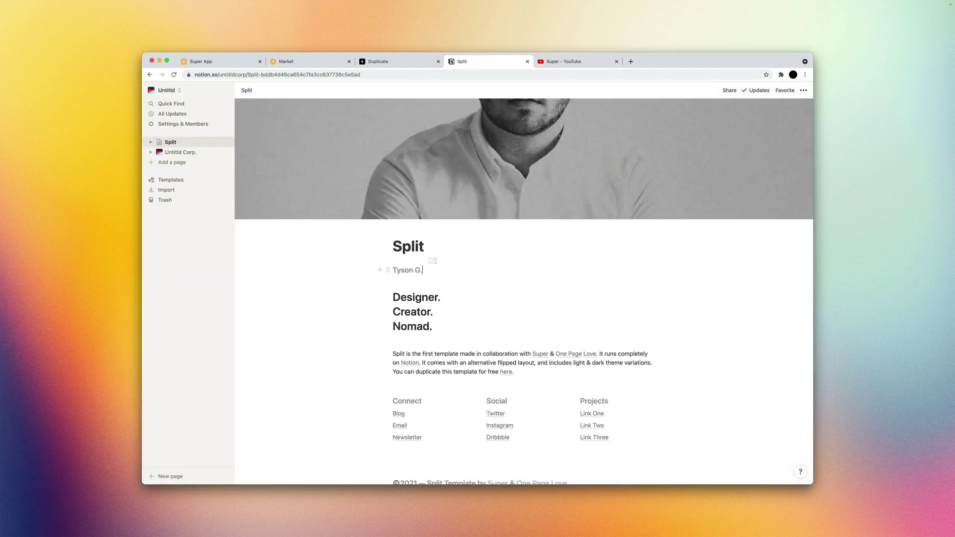
{"action": "left_click", "coordinate": [178, 154]}
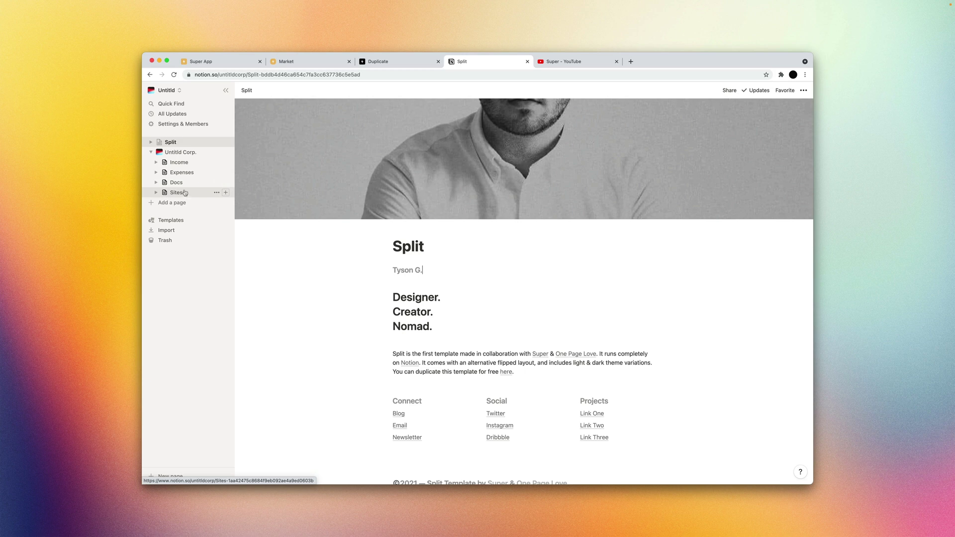
{"action": "left_click_drag", "start_coordinate": [175, 143], "coordinate": [187, 193]}
{"action": "left_click", "coordinate": [187, 182]}
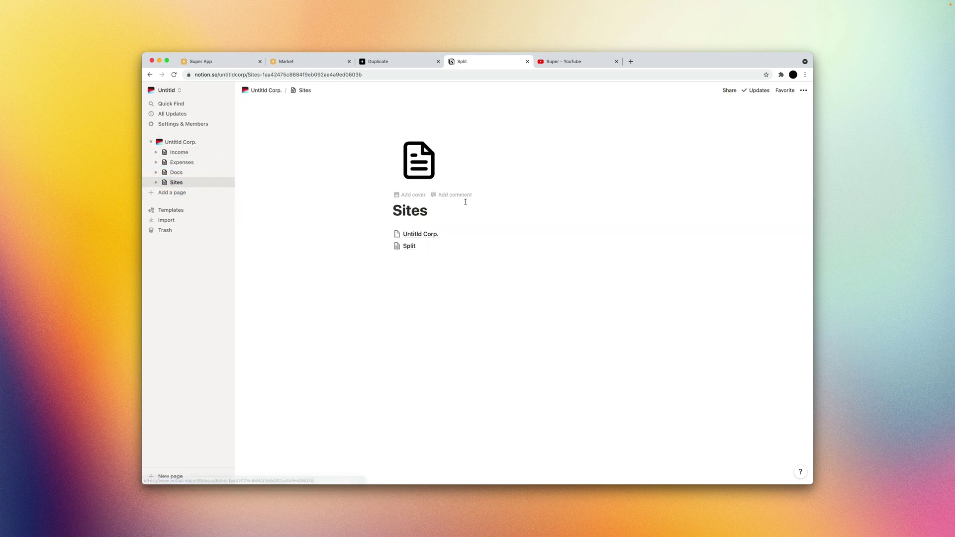
{"action": "left_click", "coordinate": [418, 249]}
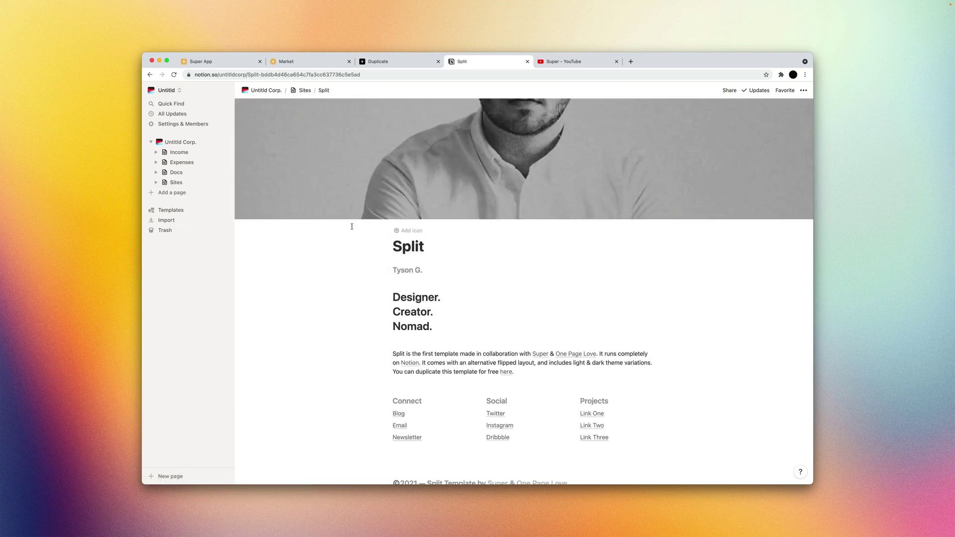
{"action": "left_click", "coordinate": [150, 142]}
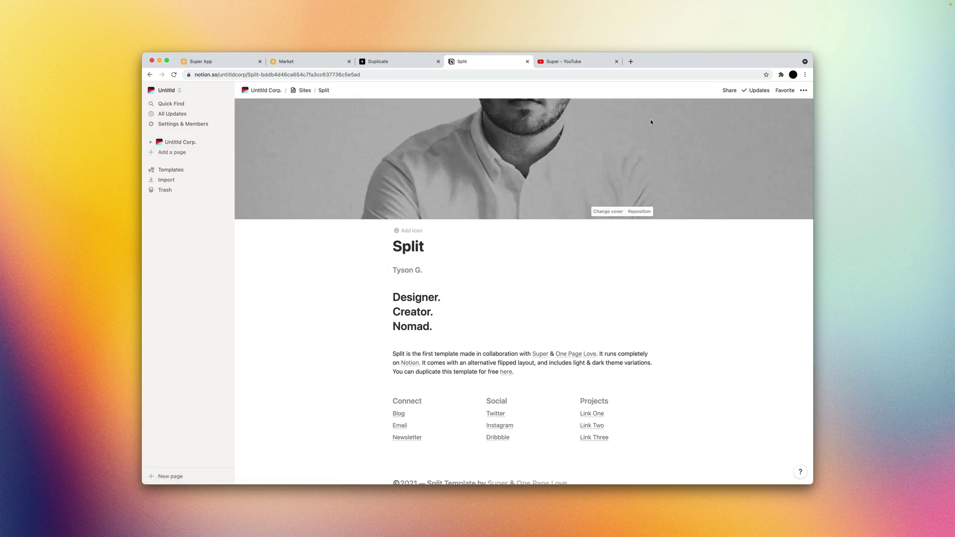
{"action": "left_click", "coordinate": [590, 243]}
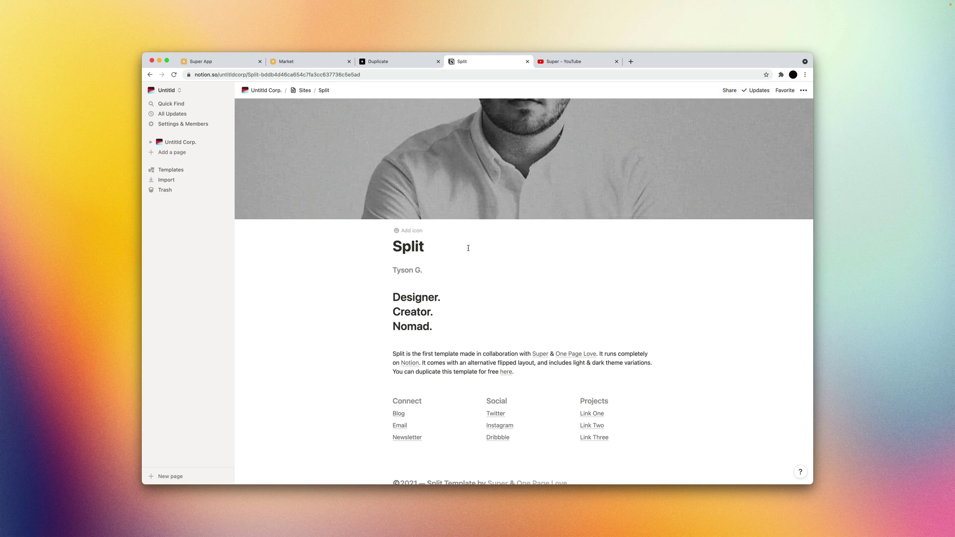
Share the Split page to the web with duplicating as template disabled, and copy its public link
{"action": "left_click", "coordinate": [730, 92]}
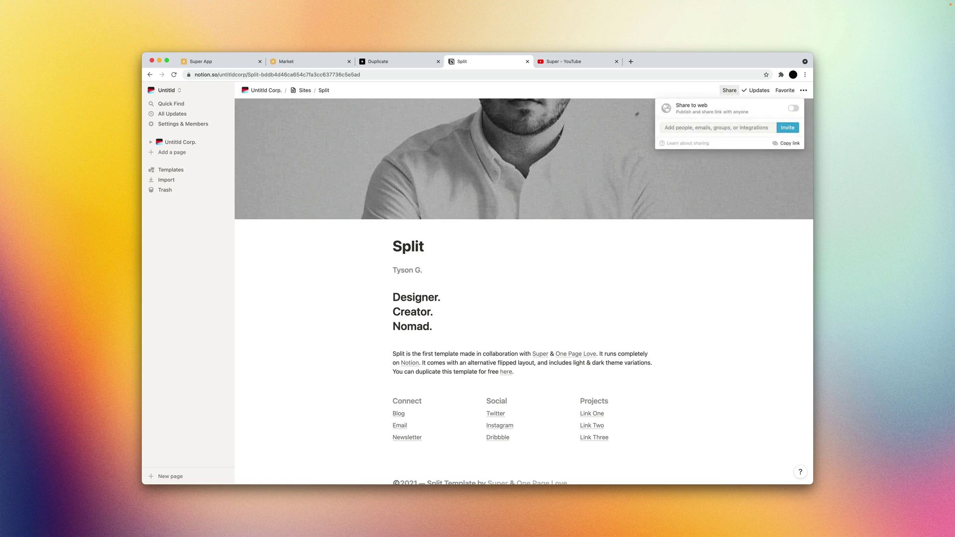
{"action": "left_click", "coordinate": [794, 109]}
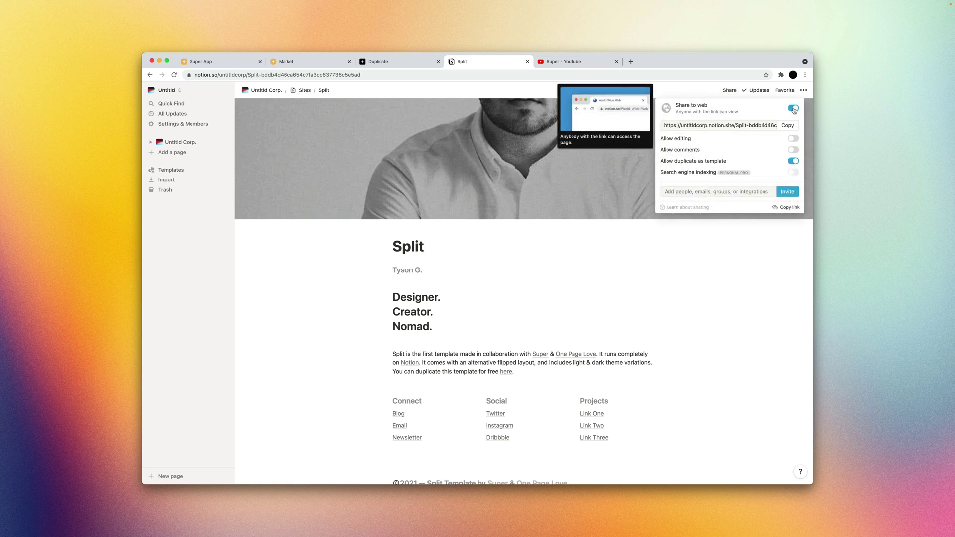
{"action": "left_click", "coordinate": [793, 161]}
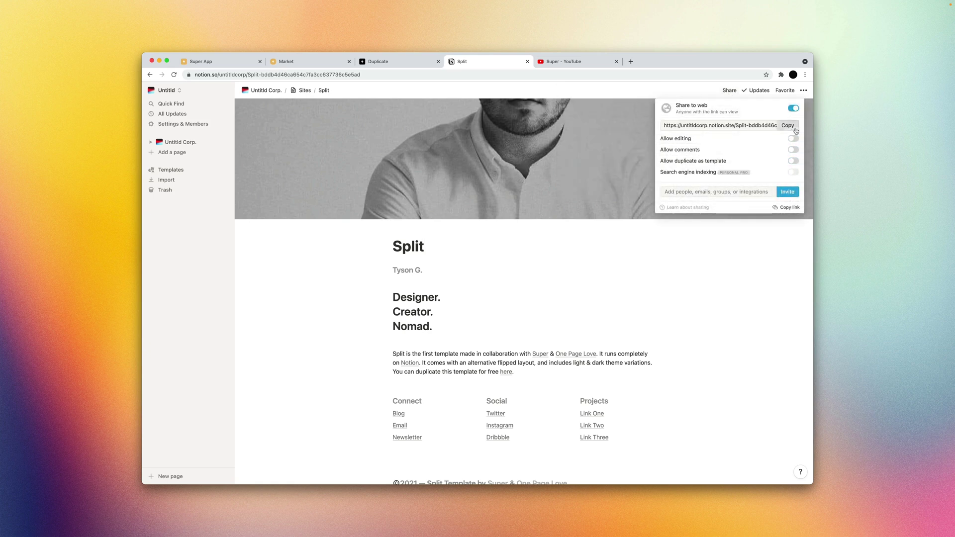
{"action": "left_click", "coordinate": [787, 126]}
{"action": "key", "text": "Escape"}
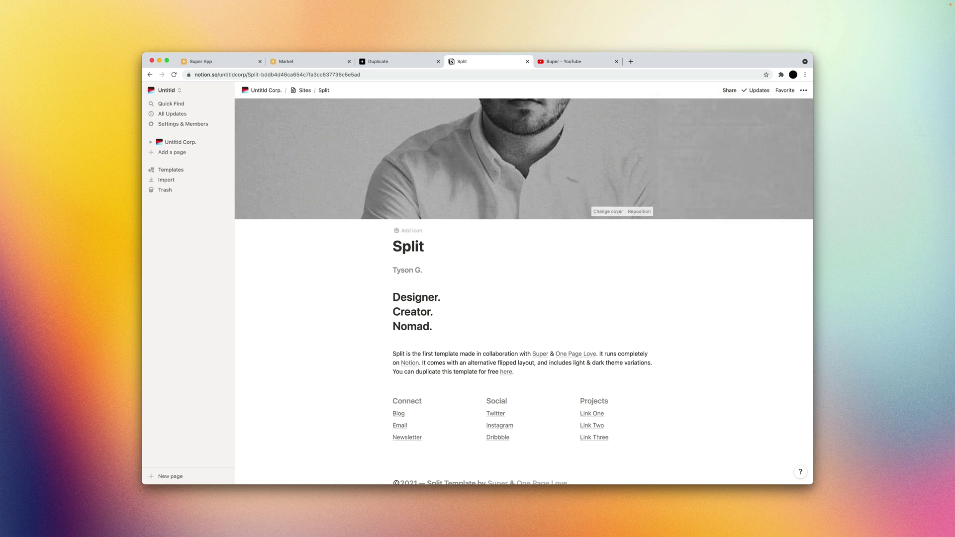
Switch to the Super app and create a site named "Untitld Split" from the copied Notion page link
{"action": "left_click", "coordinate": [244, 65]}
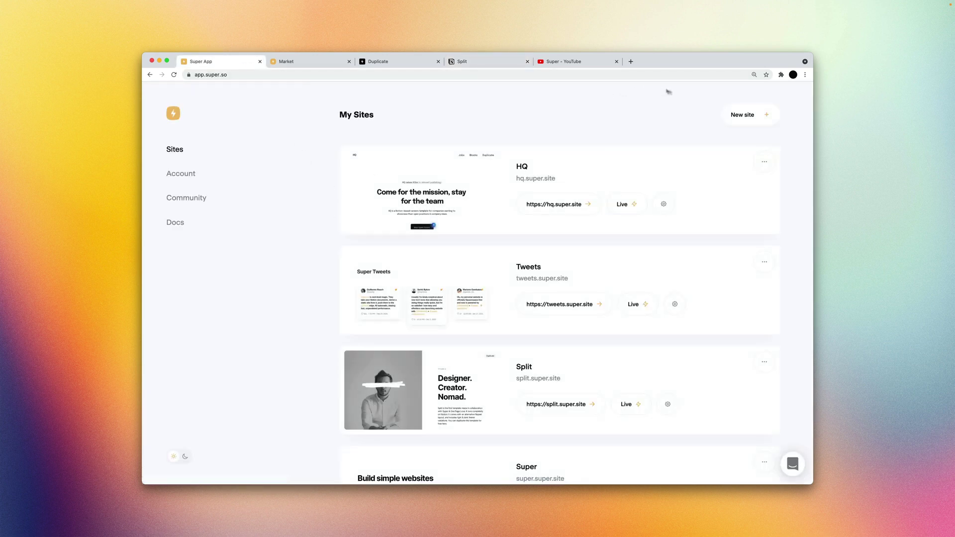
{"action": "left_click", "coordinate": [739, 115]}
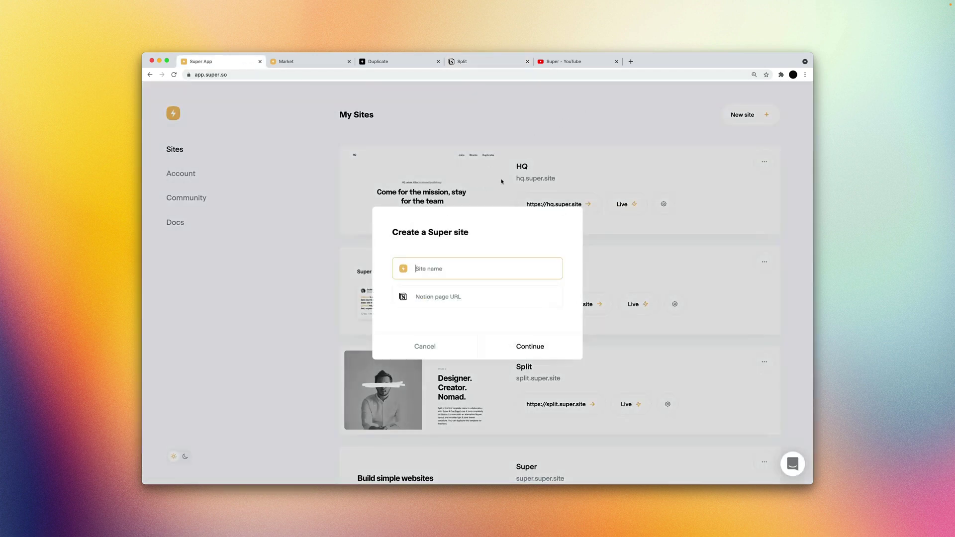
{"action": "type", "text": "Untitld Split"}
{"action": "key", "text": "Tab"}
{"action": "key", "text": "super+v"}
{"action": "left_click", "coordinate": [531, 349]}
{"action": "left_click", "coordinate": [531, 348]}
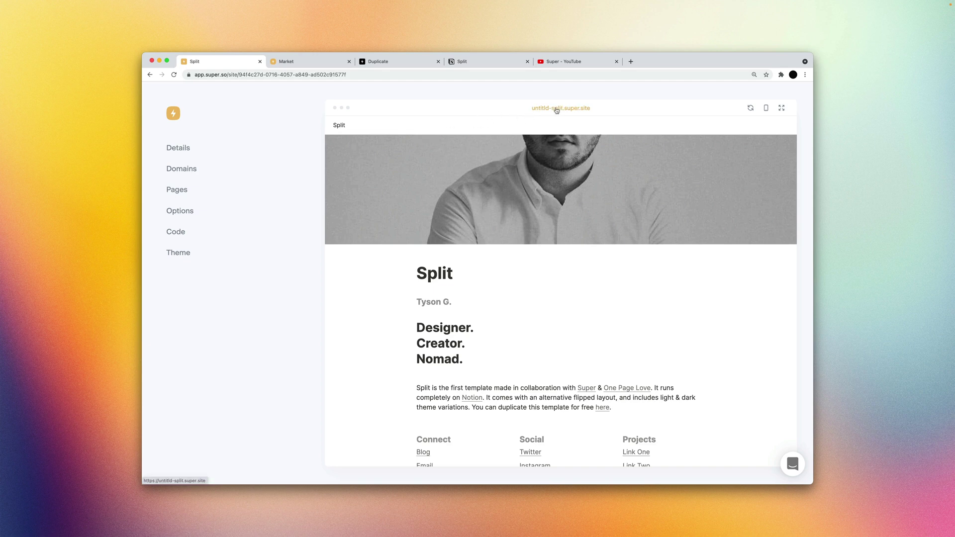
View the live untitld-split.super.site page, close the template's How to use page, and return to the site's dashboard
{"action": "left_click", "coordinate": [556, 109]}
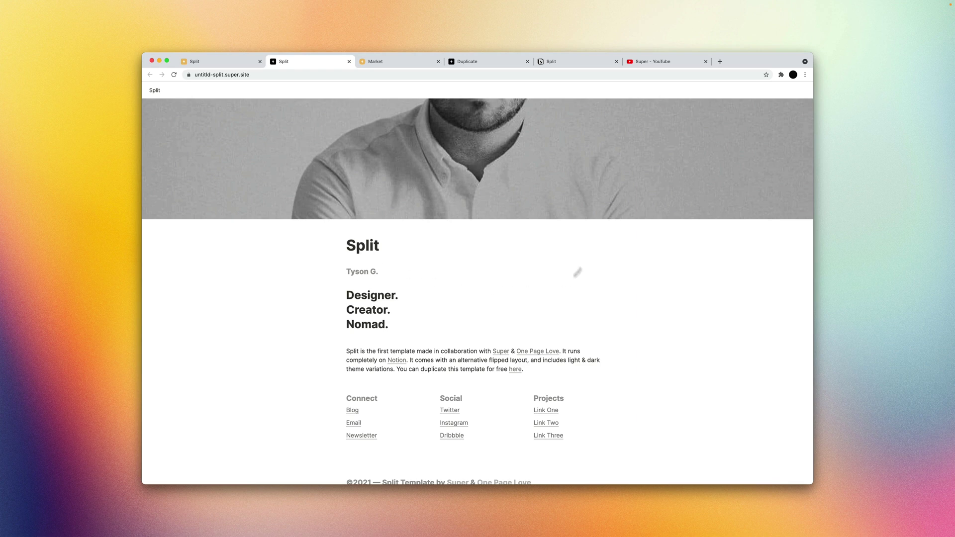
{"action": "left_click", "coordinate": [486, 62]}
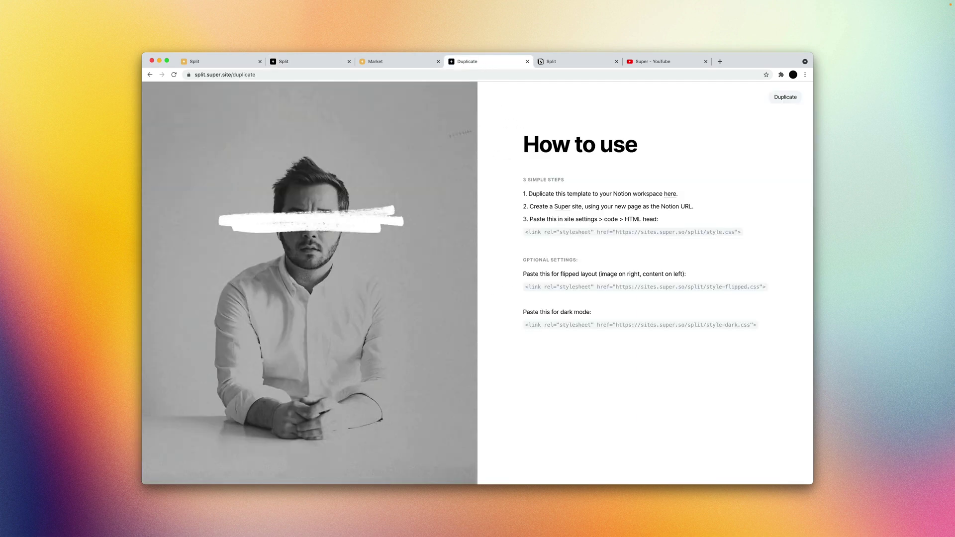
{"action": "key", "text": "super+w"}
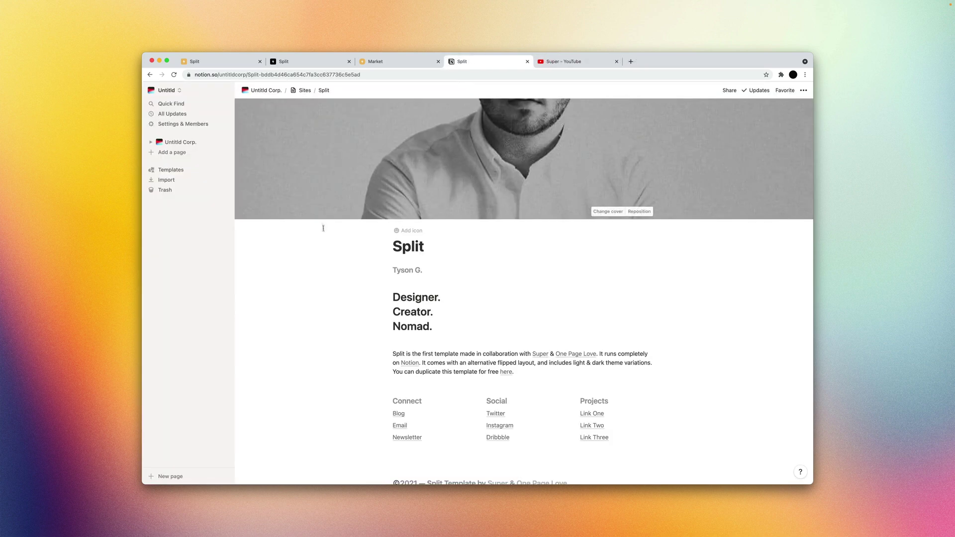
{"action": "left_click", "coordinate": [387, 64]}
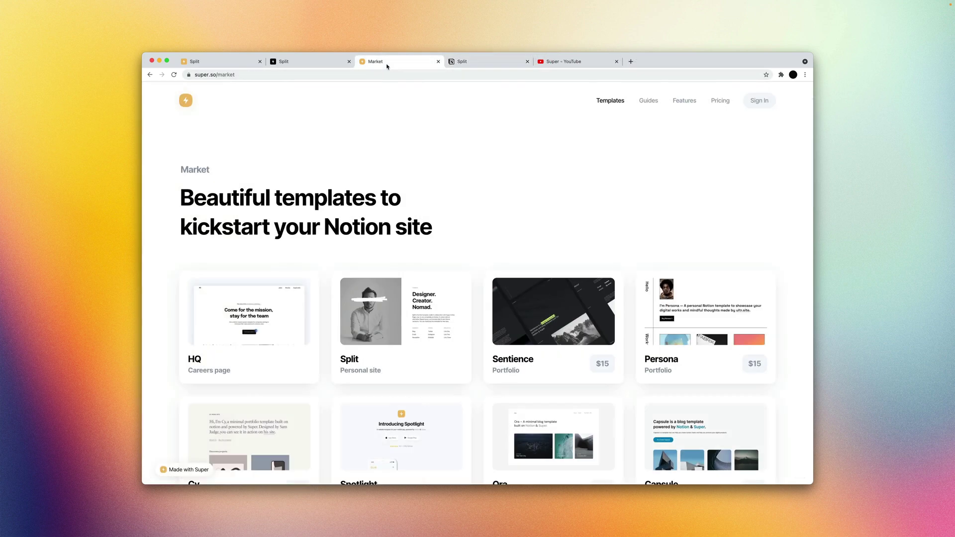
{"action": "left_click", "coordinate": [224, 61]}
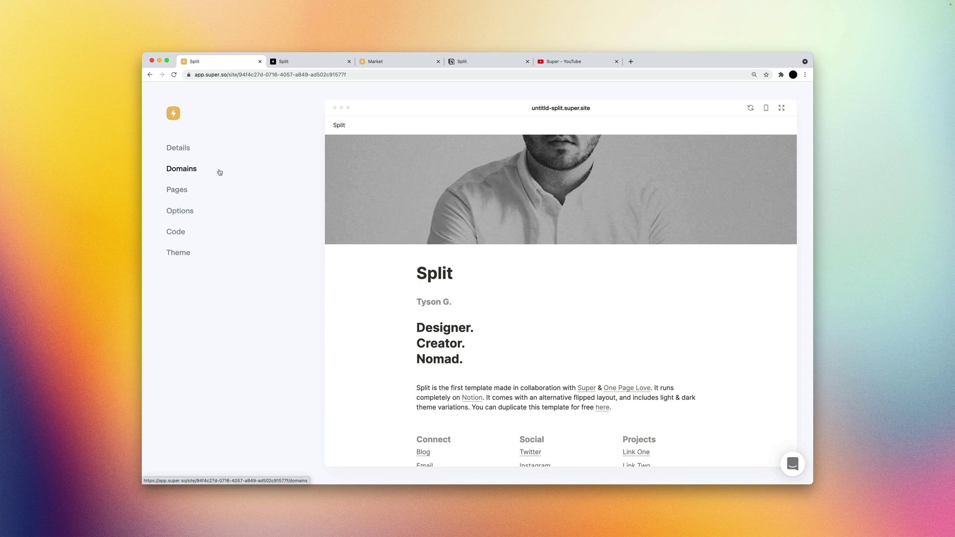
Preview the new site in the mobile layout and in the expanded desktop view
{"action": "left_click", "coordinate": [766, 108]}
{"action": "scroll", "coordinate": [561, 289], "scroll_direction": "down", "scroll_amount": 5}
{"action": "scroll", "coordinate": [560, 289], "scroll_direction": "up", "scroll_amount": 5}
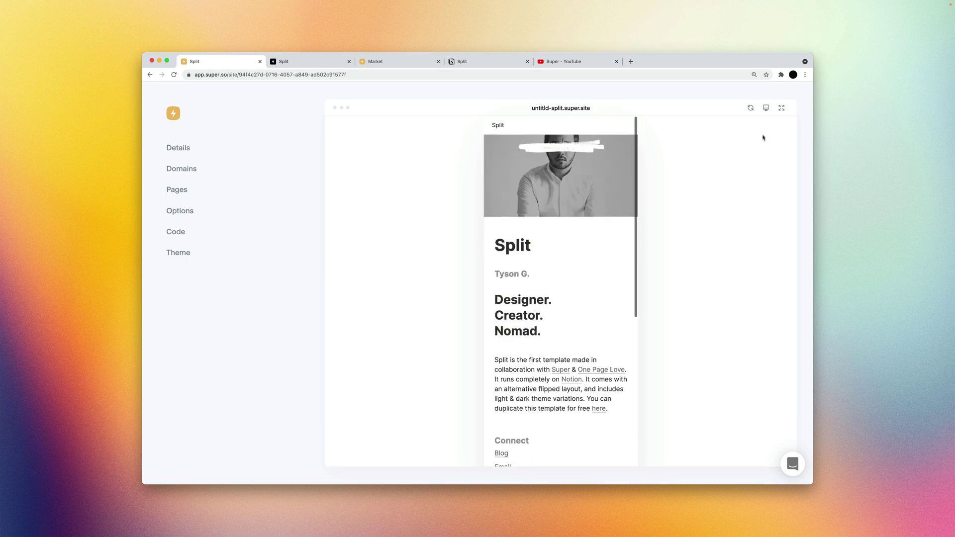
{"action": "left_click", "coordinate": [766, 108]}
{"action": "left_click", "coordinate": [781, 108]}
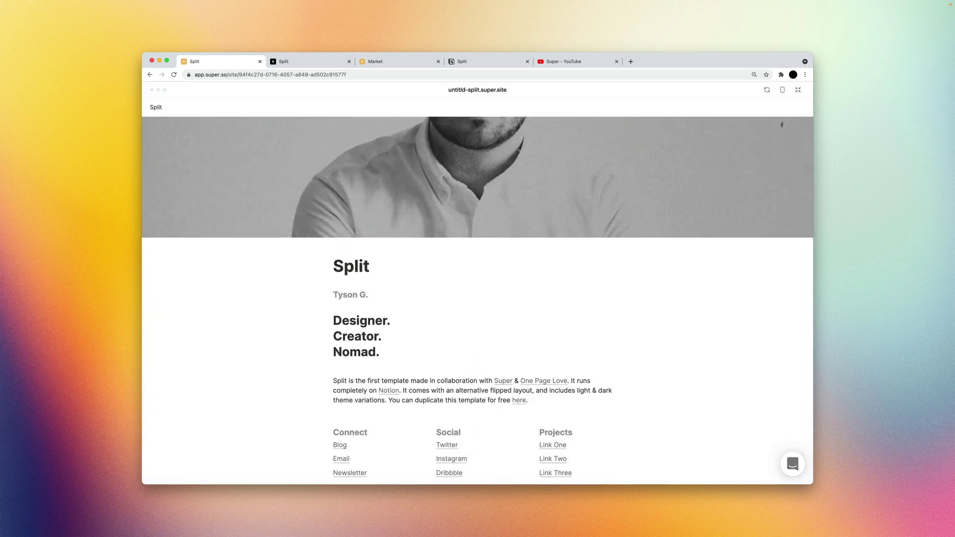
{"action": "left_click", "coordinate": [798, 90]}
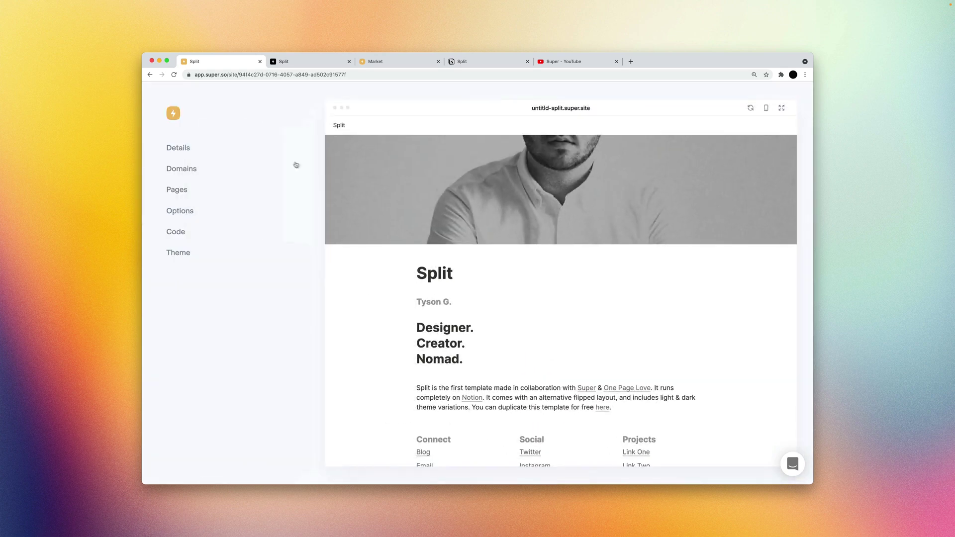
Review the site name and Notion page URL in the site's Details settings
{"action": "left_click", "coordinate": [249, 152]}
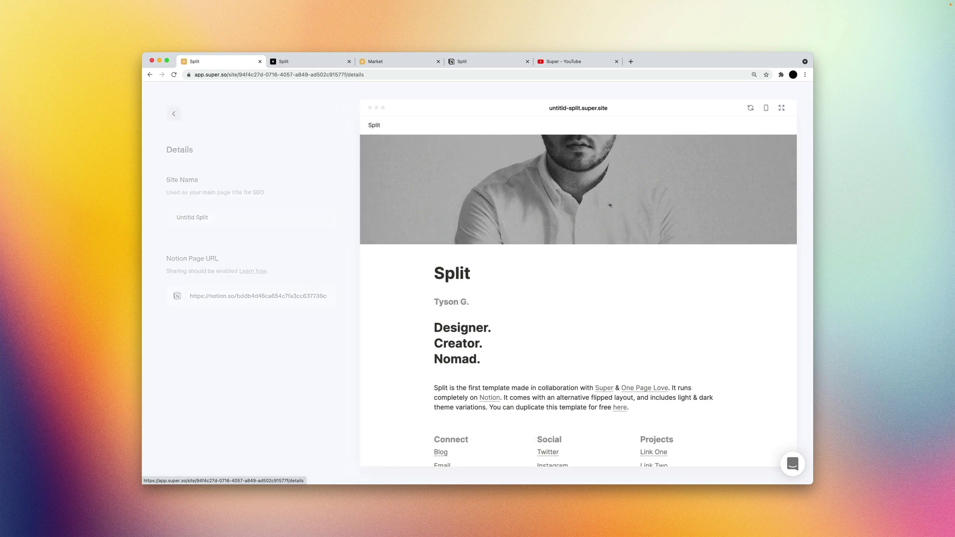
{"action": "left_click", "coordinate": [243, 216]}
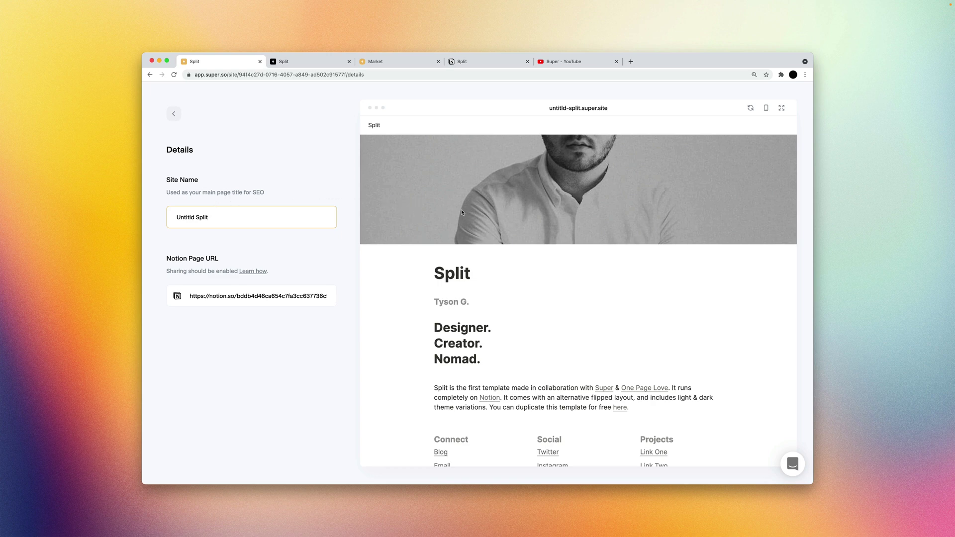
{"action": "key", "text": "Return"}
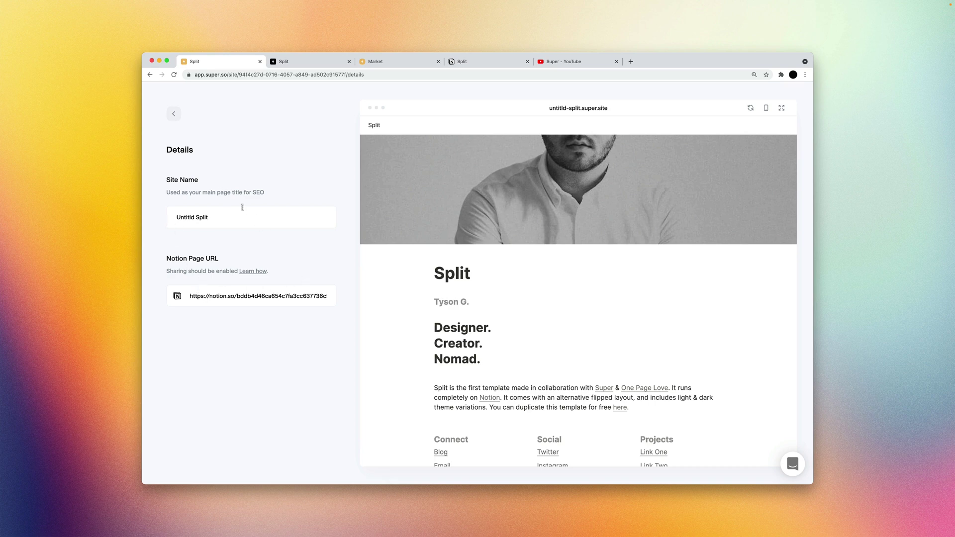
{"action": "left_click", "coordinate": [174, 117]}
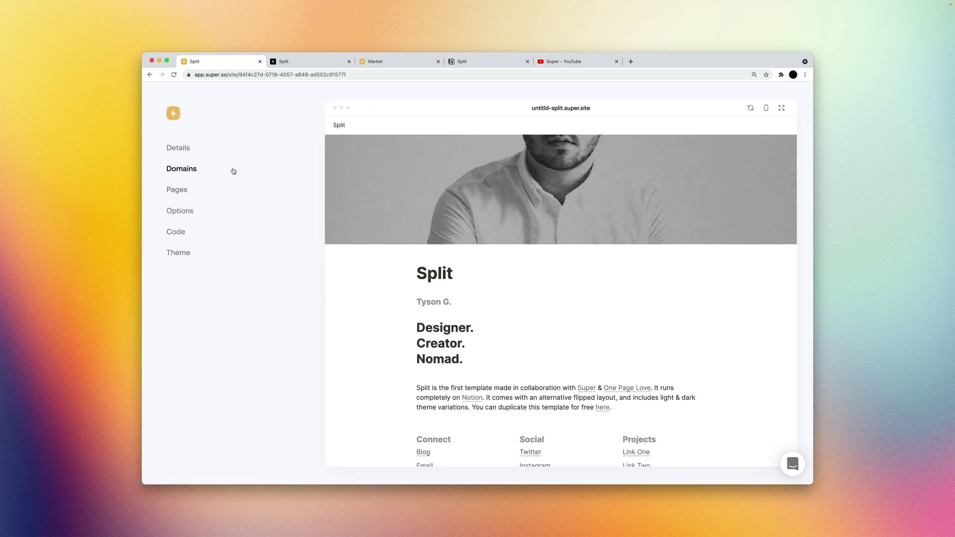
Review the site's default domain in the Domains settings, try entering sub.domain.com as a custom domain, and cancel the entry
{"action": "left_click", "coordinate": [233, 171]}
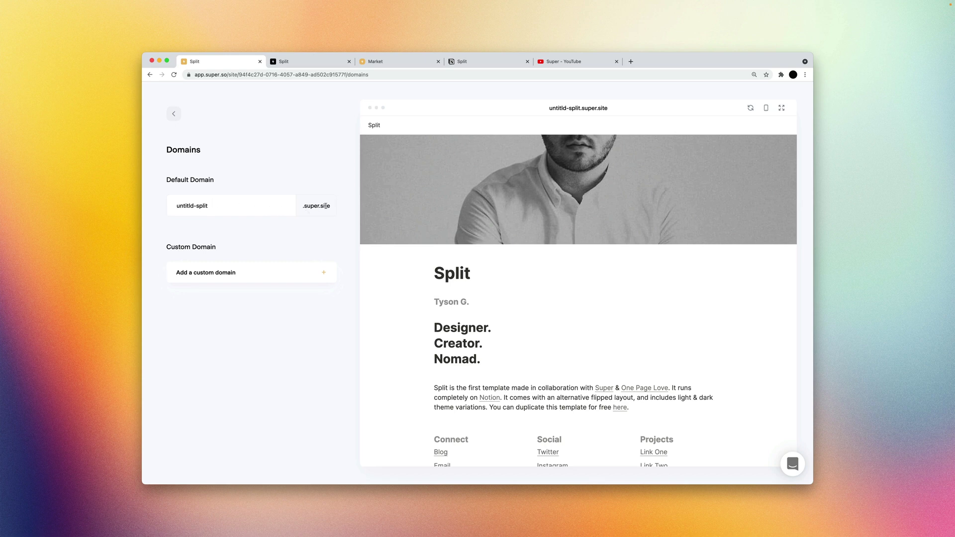
{"action": "triple_click", "coordinate": [242, 209]}
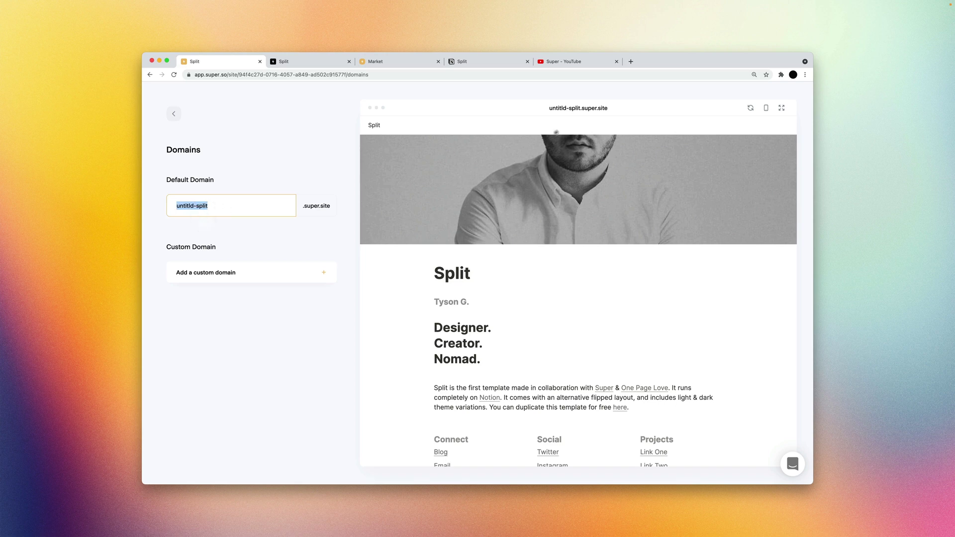
{"action": "left_click", "coordinate": [249, 273]}
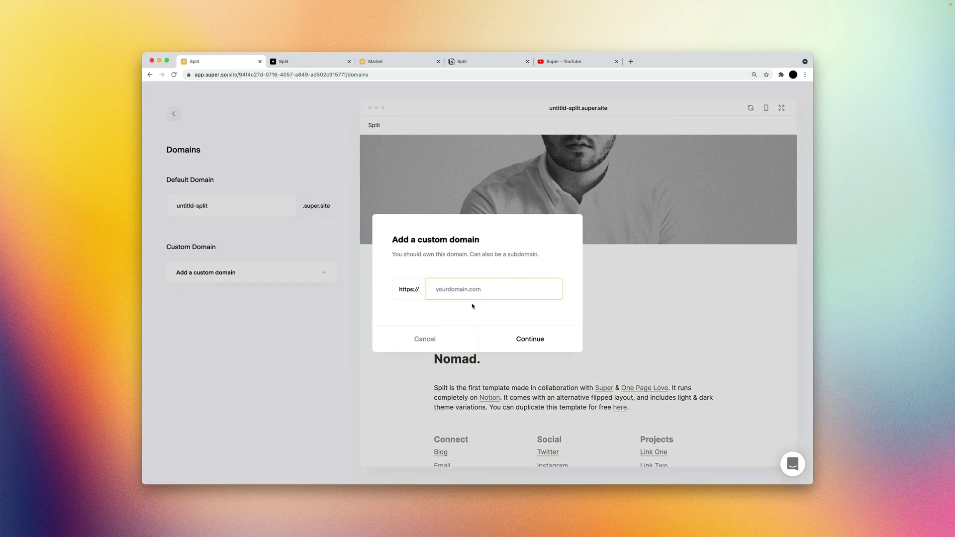
{"action": "type", "text": "sub.domain.com"}
{"action": "left_click_drag", "start_coordinate": [436, 289], "coordinate": [448, 289]}
{"action": "key", "text": "BackSpace"}
{"action": "left_click", "coordinate": [503, 313]}
{"action": "left_click", "coordinate": [420, 339]}
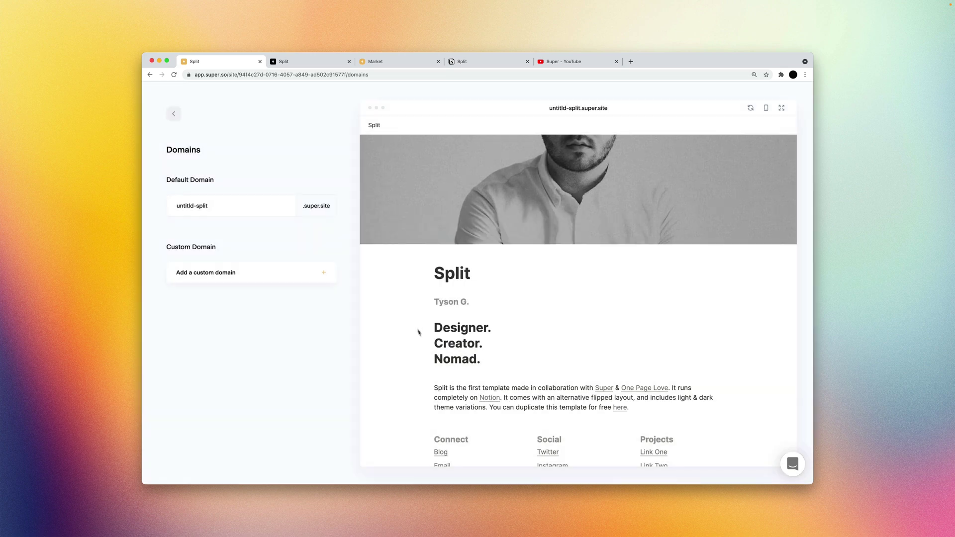
Review the site's page list and URL syncing in the Pages settings
{"action": "left_click", "coordinate": [174, 113]}
{"action": "left_click", "coordinate": [215, 193]}
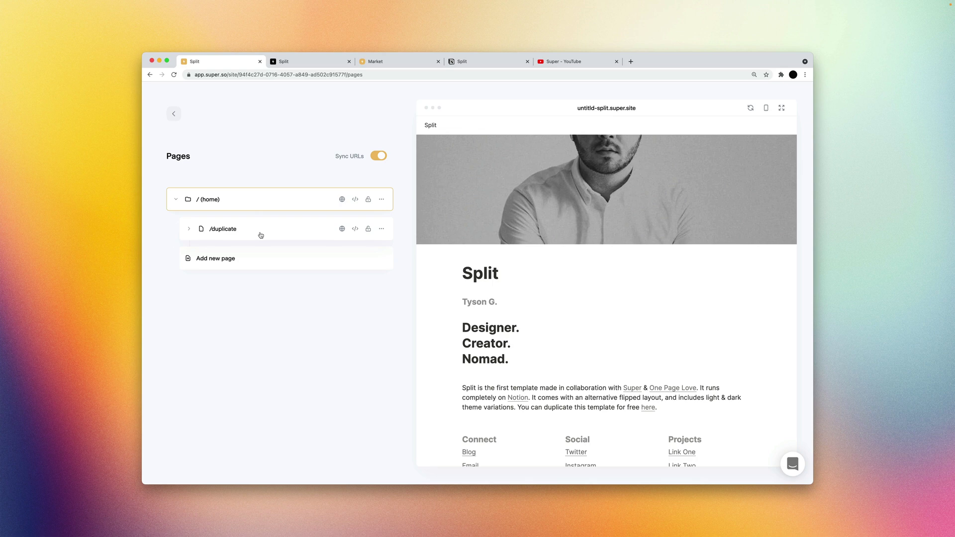
Switch to the Split page in Notion and add a subpage named "Something" inside the Hidden toggle
{"action": "left_click", "coordinate": [472, 61]}
{"action": "scroll", "coordinate": [442, 285], "scroll_direction": "down", "scroll_amount": 3}
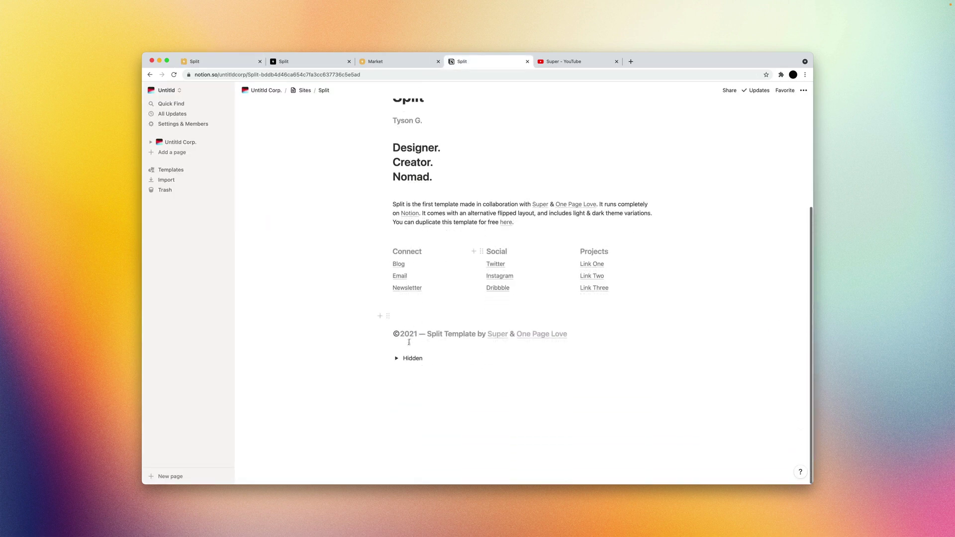
{"action": "left_click", "coordinate": [397, 358]}
{"action": "left_click", "coordinate": [461, 380]}
{"action": "type", "text": "/pag"}
{"action": "key", "text": "Return"}
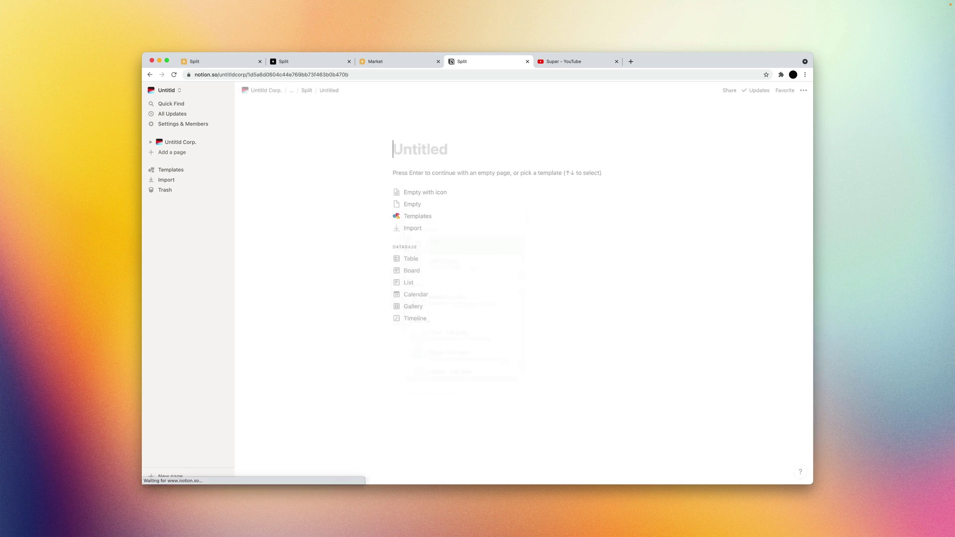
{"action": "type", "text": "Something"}
{"action": "key", "text": "Return"}
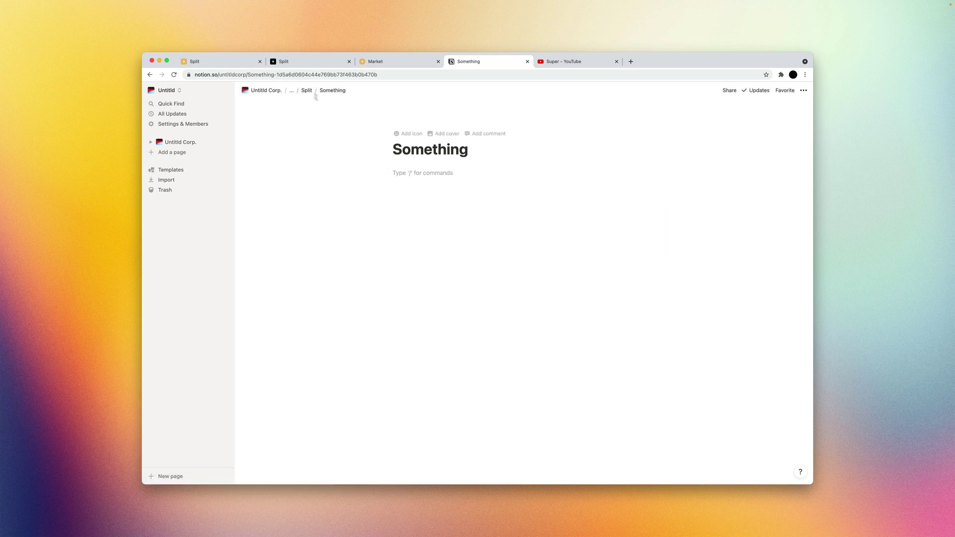
Return to the parent Split page in Notion and change its title to "Untitld"
{"action": "left_click", "coordinate": [306, 91]}
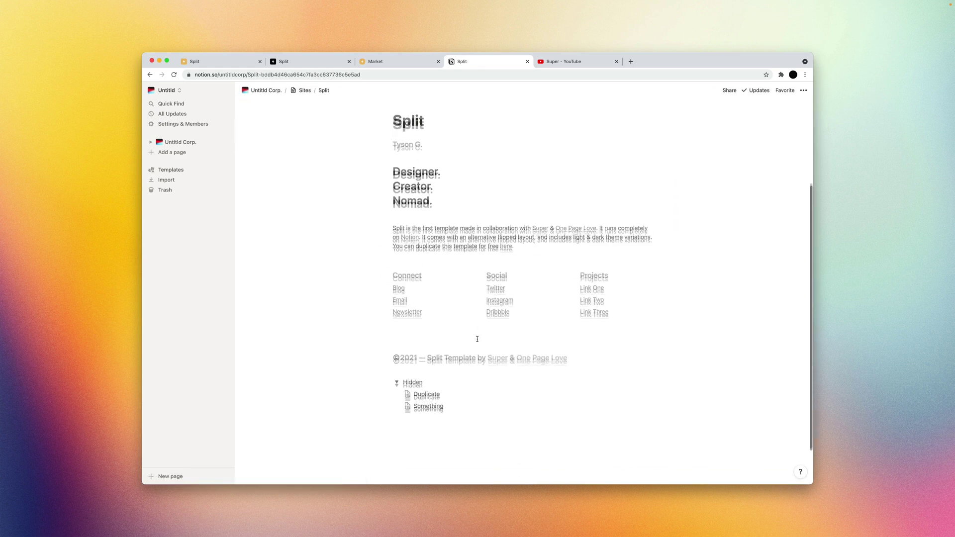
{"action": "double_click", "coordinate": [420, 204]}
{"action": "key", "text": "Up"}
{"action": "key", "text": "Up"}
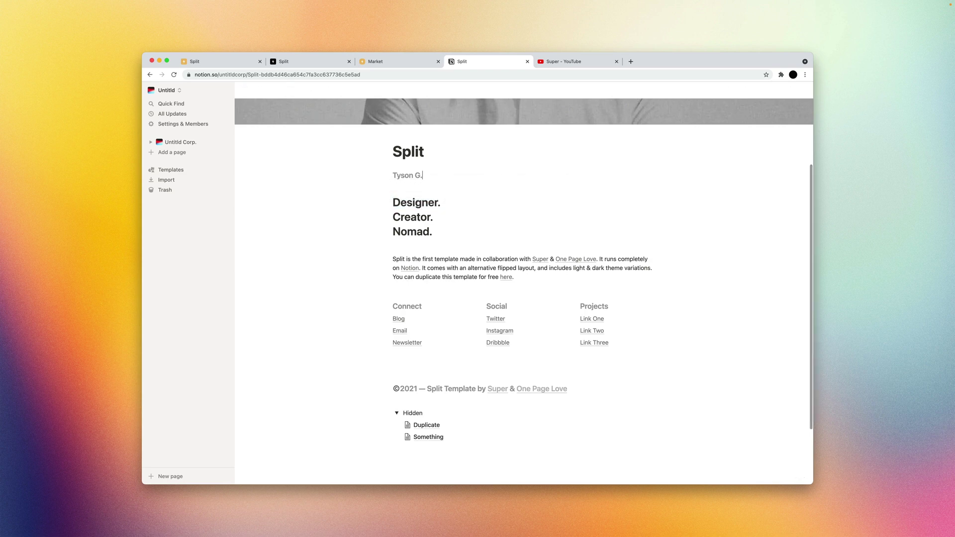
{"action": "key", "text": "End"}
{"action": "key", "text": "shift+Home"}
{"action": "type", "text": "Untitld"}
Replace the name line below the page title with "Hello"
{"action": "key", "text": "Down"}
{"action": "key", "text": "shift+Home"}
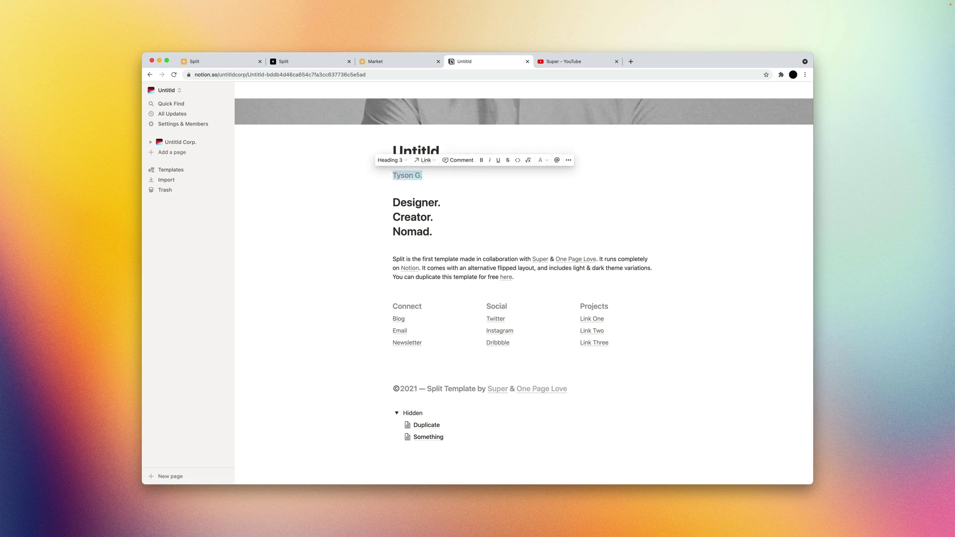
{"action": "type", "text": "Hello"}
{"action": "key", "text": "shift+Home"}
Replace the three-line headline with "Digital", "Product" and "Studio", each on its own line
{"action": "left_click", "coordinate": [413, 202]}
{"action": "triple_click", "coordinate": [417, 231]}
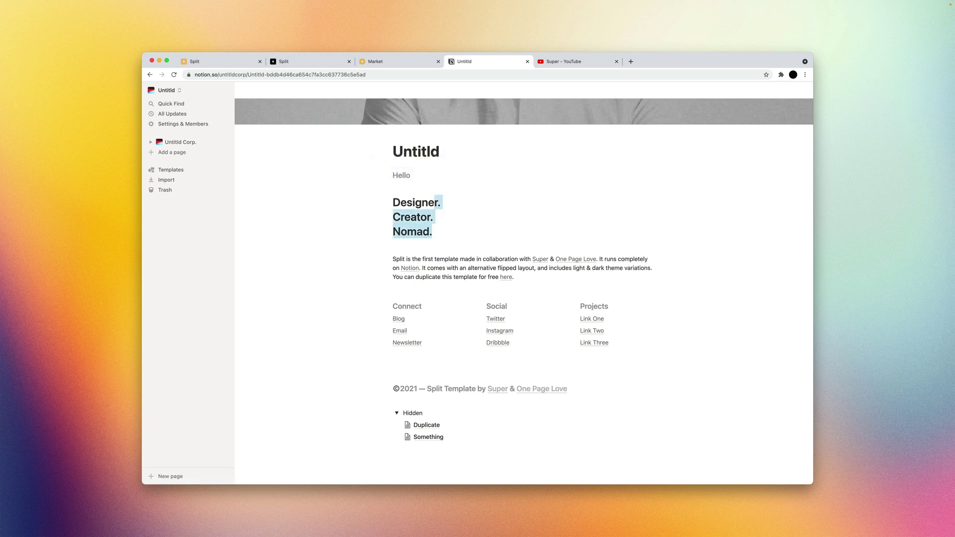
{"action": "type", "text": "Digitl"}
{"action": "key", "text": "BackSpace"}
{"action": "type", "text": "al"}
{"action": "key", "text": "Return"}
{"action": "type", "text": "Cr"}
{"action": "key", "text": "BackSpace"}
{"action": "key", "text": "BackSpace"}
{"action": "type", "text": "Product"}
{"action": "key", "text": "Return"}
{"action": "type", "text": "Studio"}
Replace the intro paragraph with the saved clipboard text beginning "Untitled is a digital product studio focused on creating clean, easy to use interfaces"
{"action": "key", "text": "shift+super+v"}
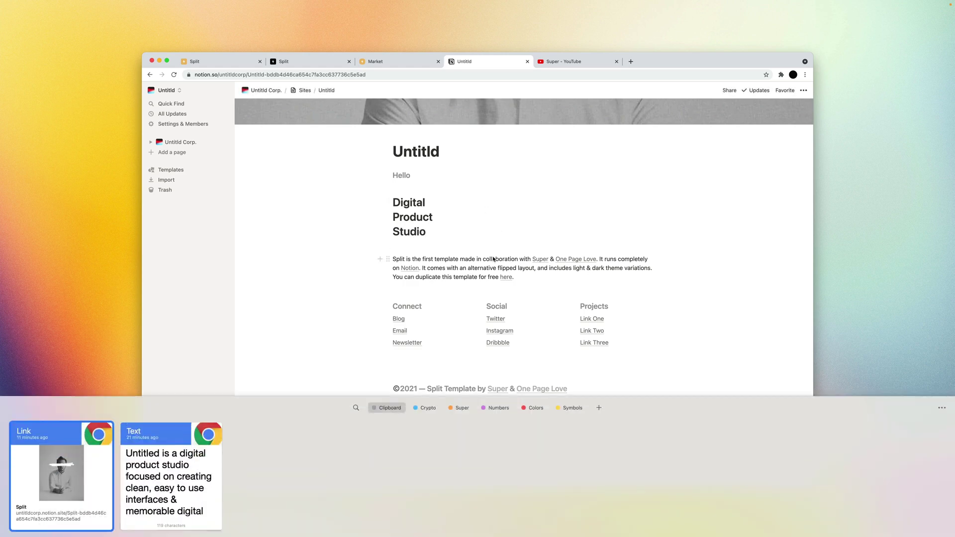
{"action": "key", "text": "Right"}
{"action": "key", "text": "Return"}
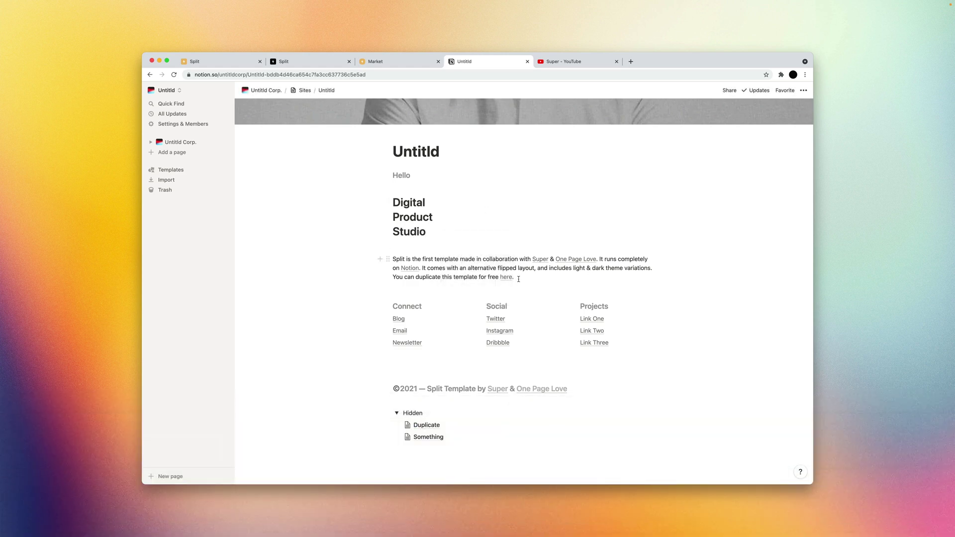
{"action": "left_click_drag", "start_coordinate": [518, 274], "coordinate": [397, 261]}
{"action": "type", "text": "Untitled is a digital product studio focused on creating clean, easy to use interfaces & memorable digital experiences."}
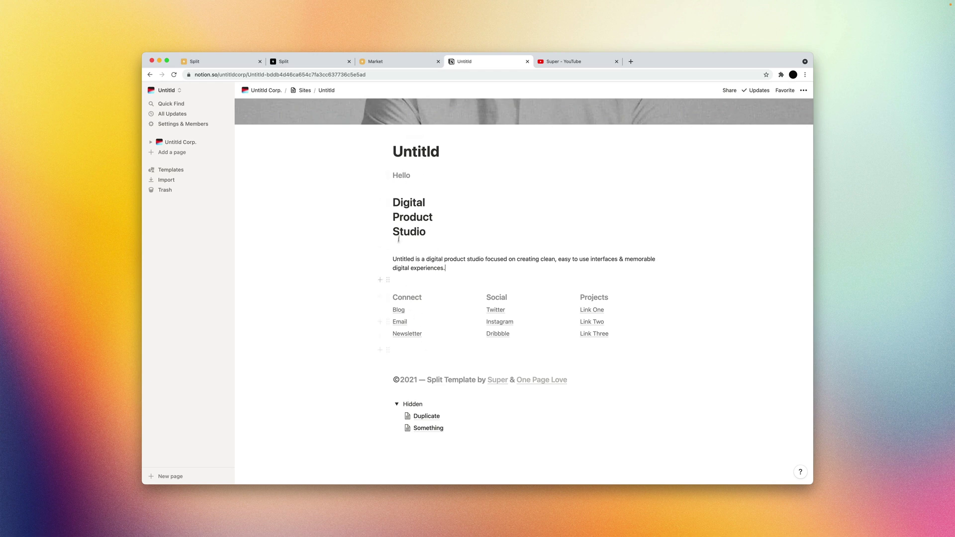
Change the line below the page title to "Untitld" and collapse the Hidden toggle
{"action": "double_click", "coordinate": [403, 176]}
{"action": "type", "text": "Untitld"}
{"action": "key", "text": "shift+Home"}
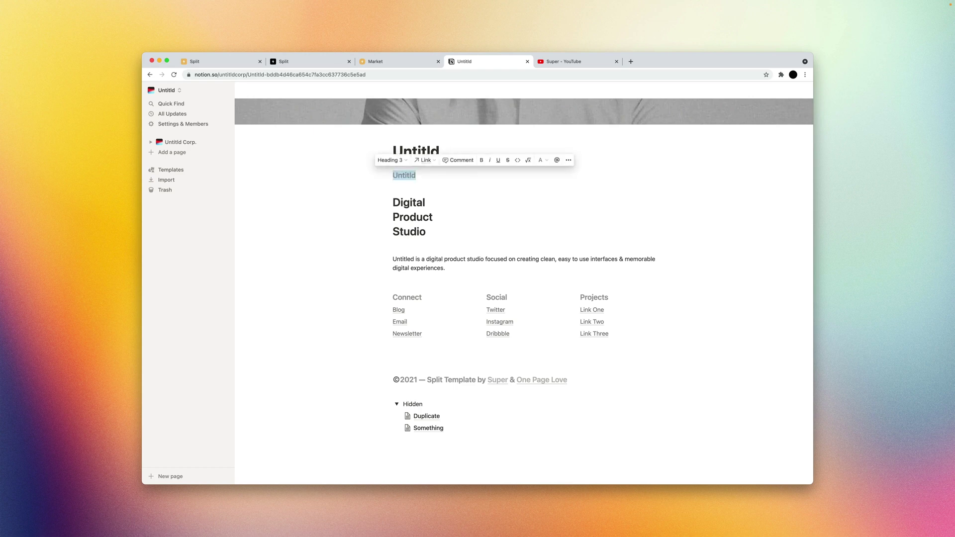
{"action": "left_click", "coordinate": [414, 203]}
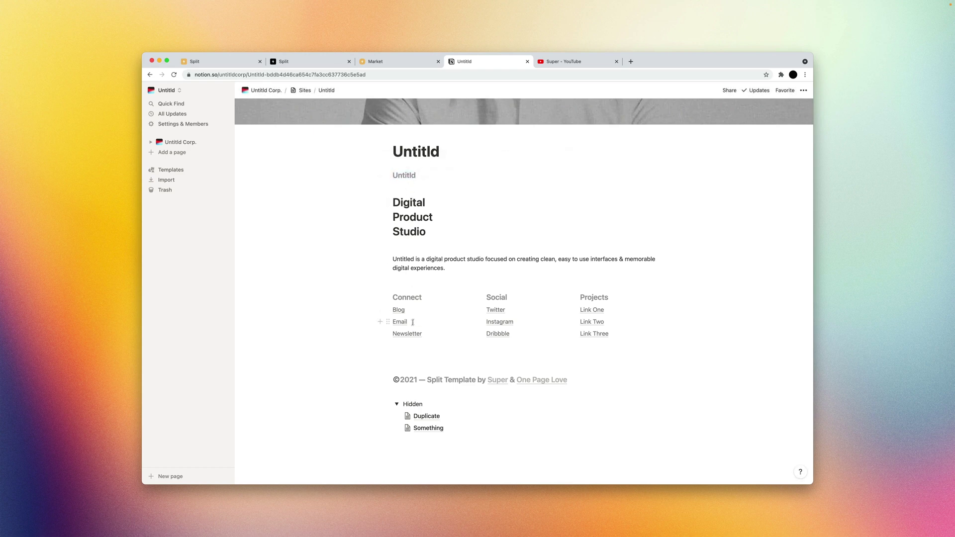
{"action": "left_click", "coordinate": [396, 404]}
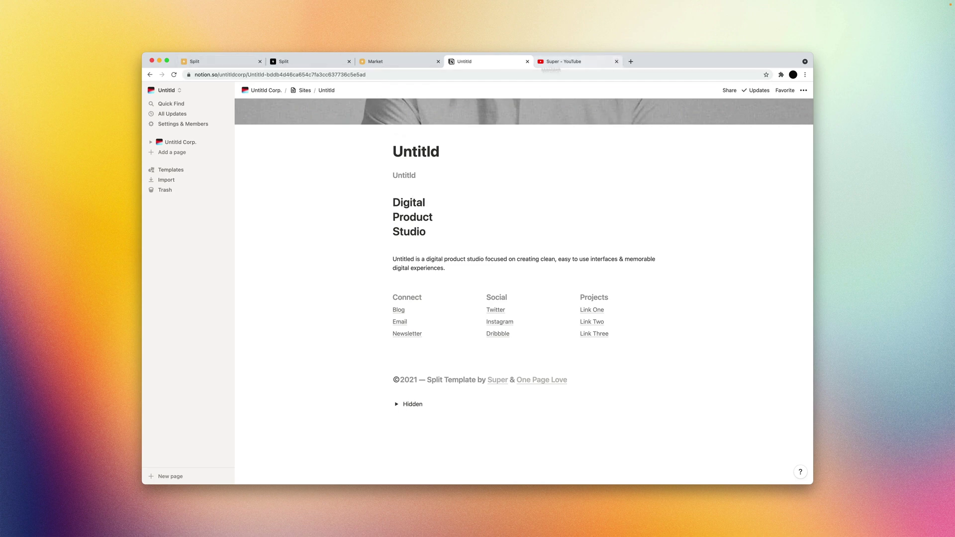
Close the YouTube, Market and Split template pages, switch to Super, and refresh the site preview to load the Notion edits
{"action": "left_click", "coordinate": [617, 62]}
{"action": "left_click", "coordinate": [438, 61]}
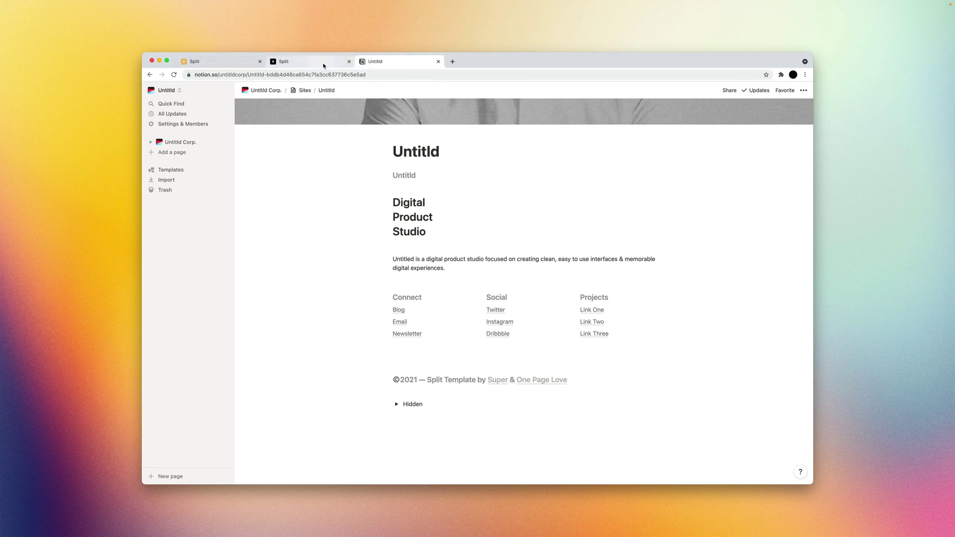
{"action": "left_click", "coordinate": [349, 61]}
{"action": "left_click", "coordinate": [219, 62]}
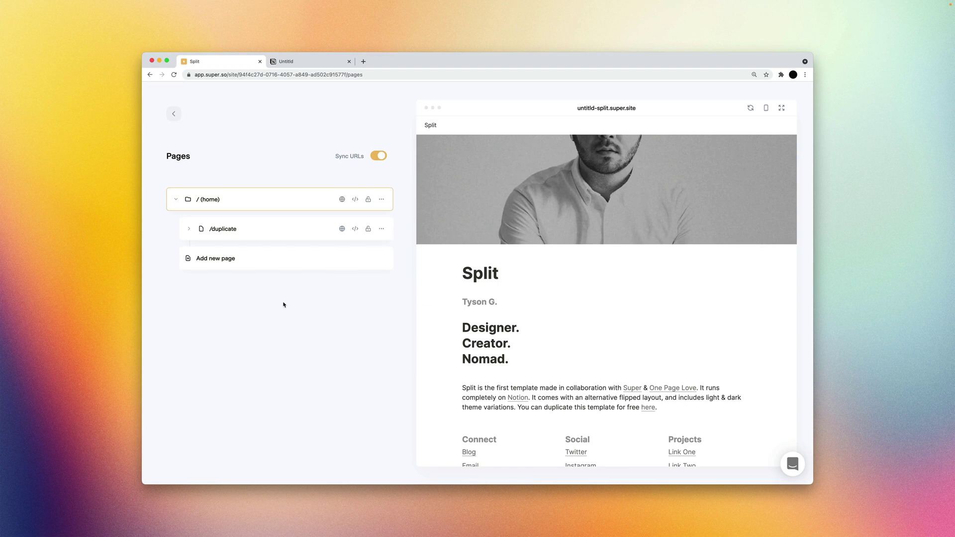
{"action": "key", "text": "super+r"}
{"action": "left_click", "coordinate": [174, 114]}
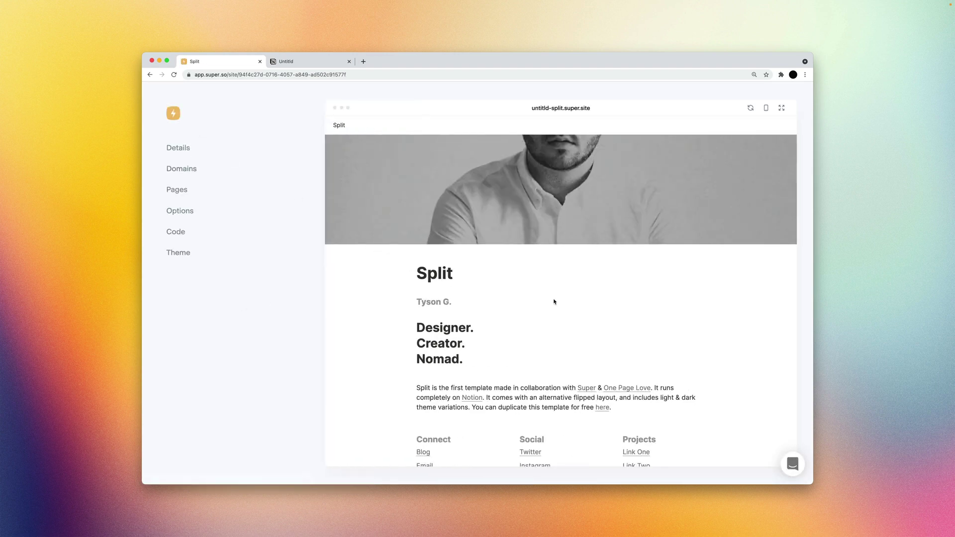
{"action": "left_click", "coordinate": [751, 108]}
{"action": "scroll", "coordinate": [464, 278], "scroll_direction": "down", "scroll_amount": 2}
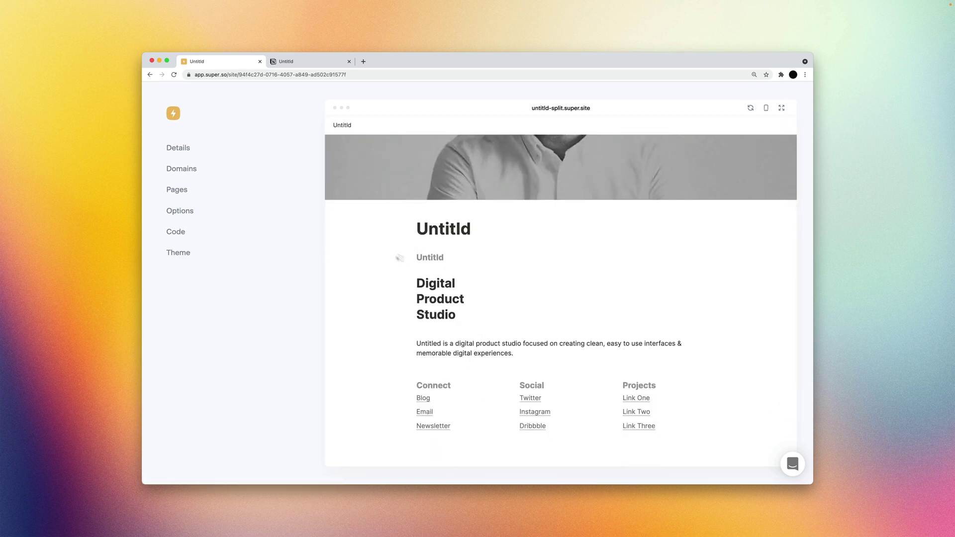
Preview the /something page from the Pages settings, check its source page in Notion, and return to Super
{"action": "left_click", "coordinate": [195, 189]}
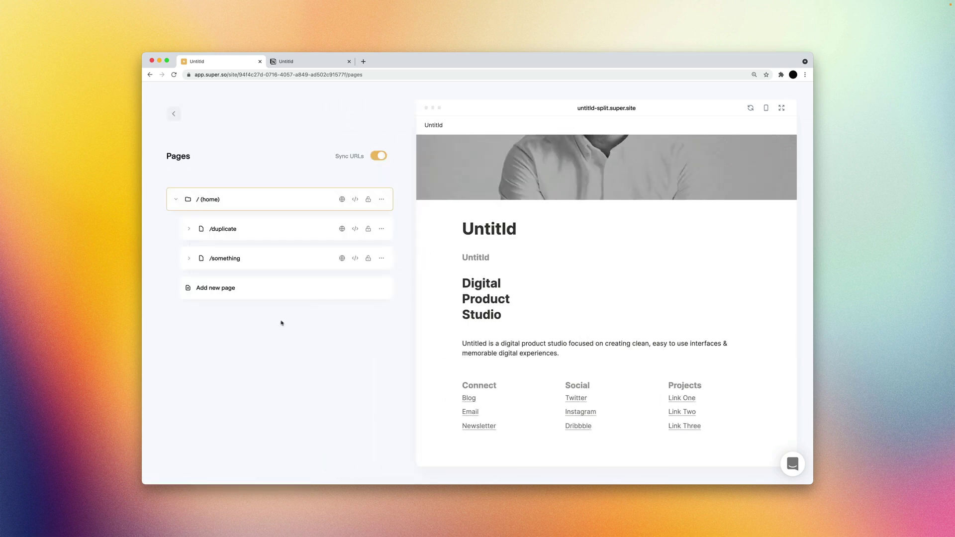
{"action": "left_click", "coordinate": [254, 261]}
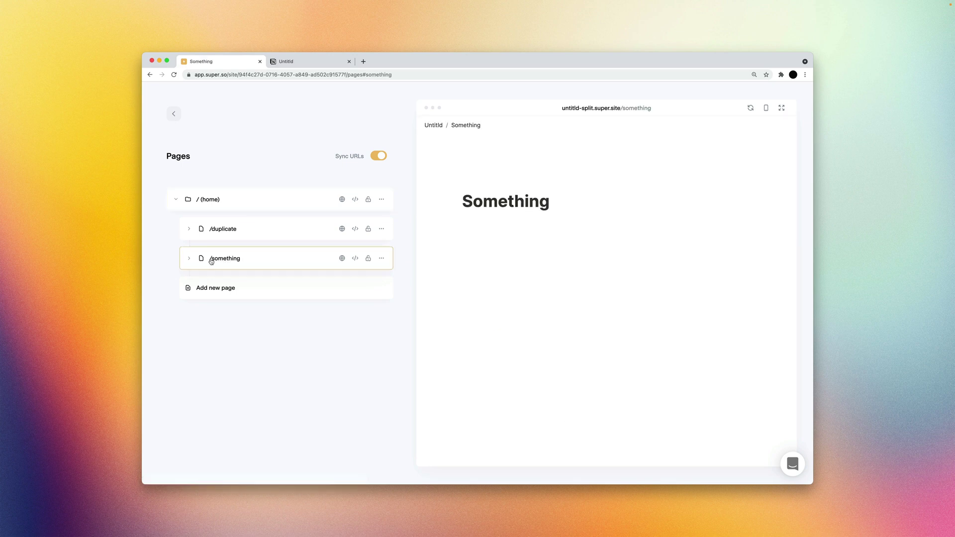
{"action": "left_click", "coordinate": [297, 62]}
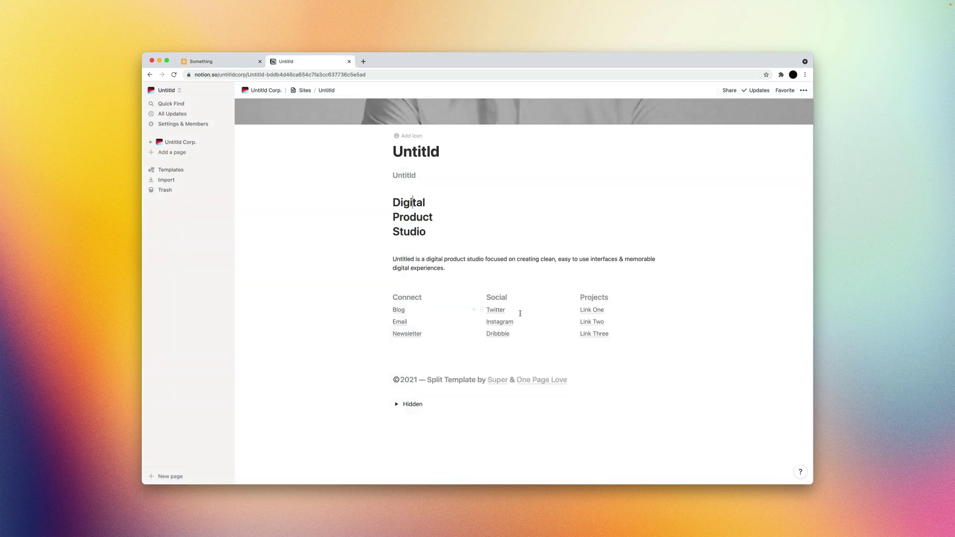
{"action": "left_click", "coordinate": [397, 405]}
{"action": "left_click", "coordinate": [427, 429]}
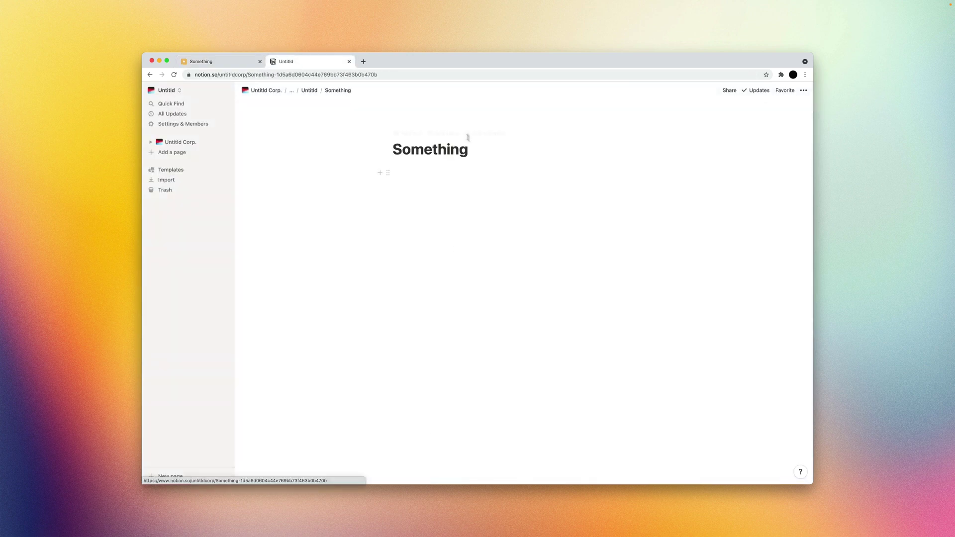
{"action": "left_click", "coordinate": [239, 65]}
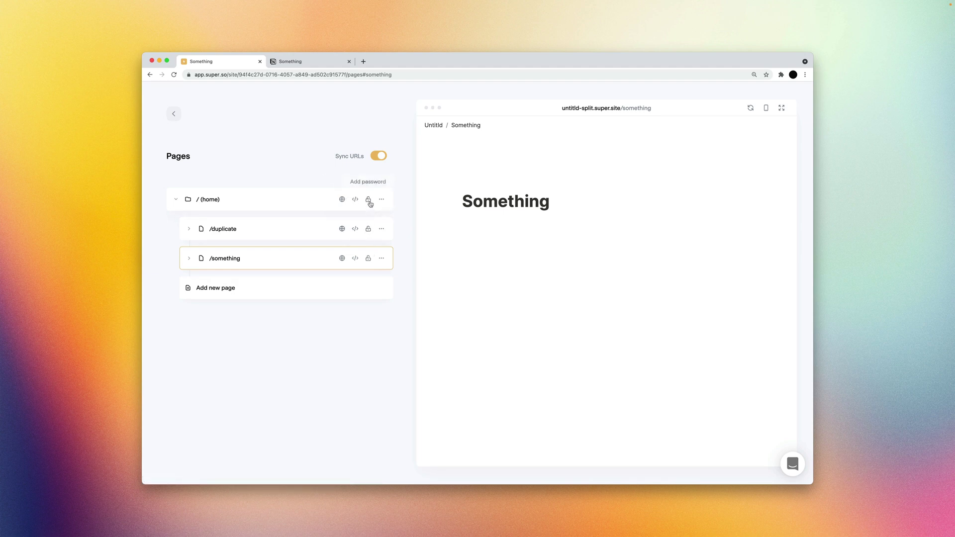
View the home page's password protection dialog and the /duplicate page's SEO settings, leaving both without saving
{"action": "left_click", "coordinate": [297, 205]}
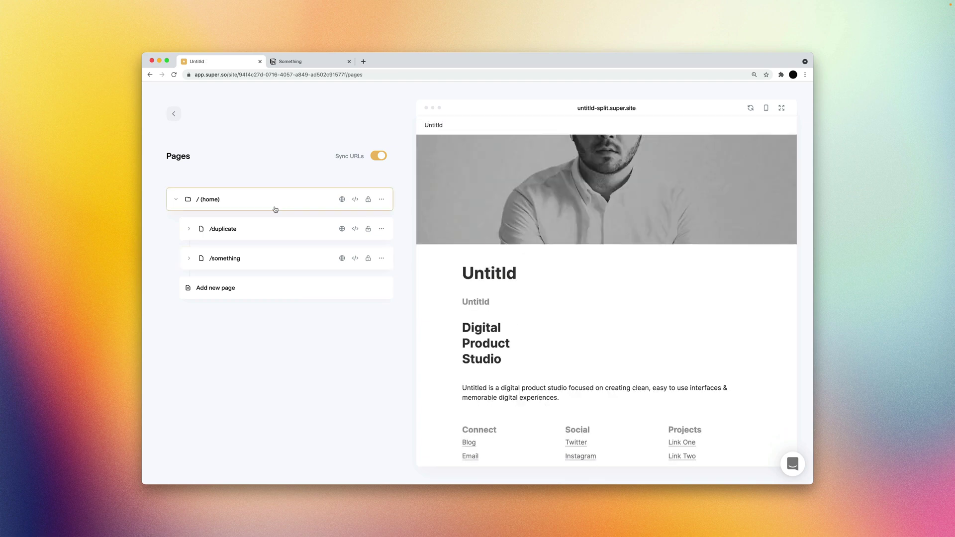
{"action": "left_click", "coordinate": [368, 200]}
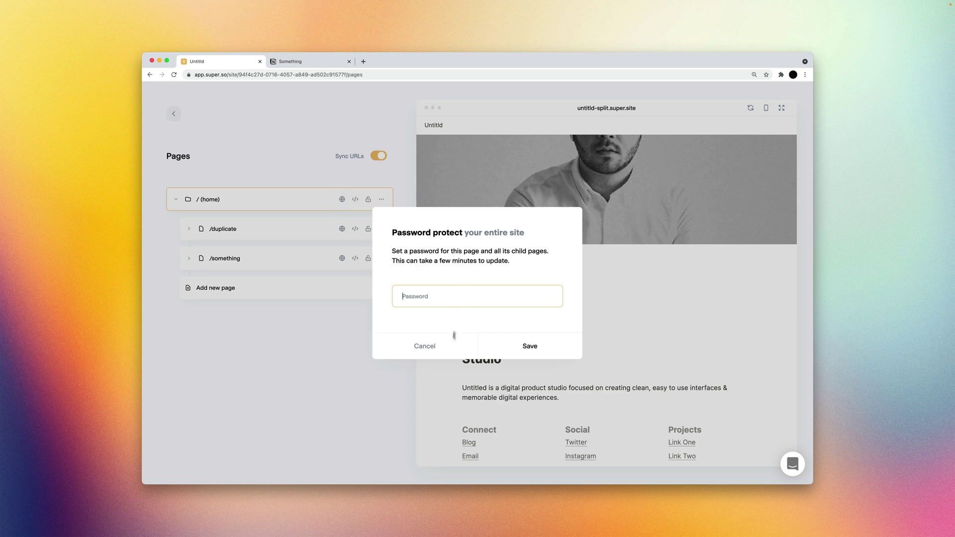
{"action": "left_click", "coordinate": [425, 346]}
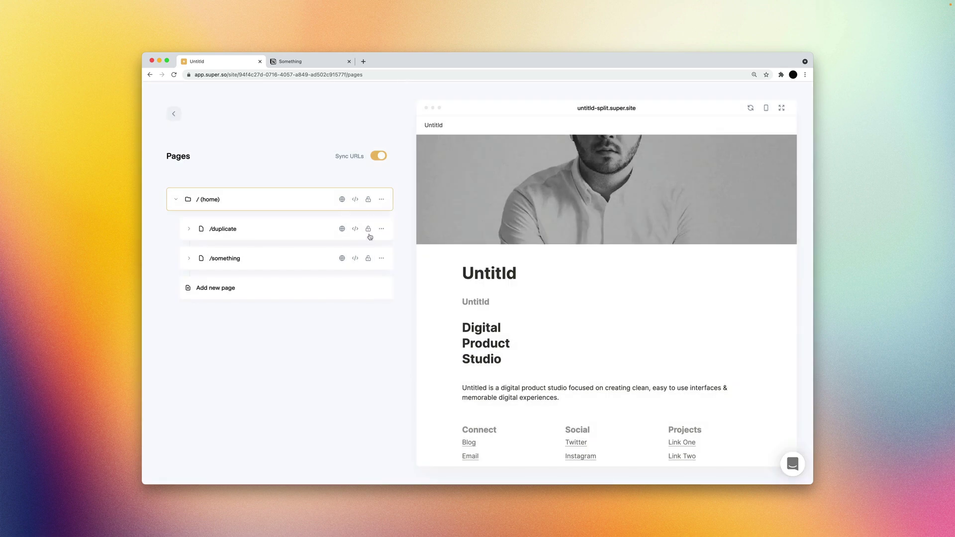
{"action": "left_click", "coordinate": [342, 229]}
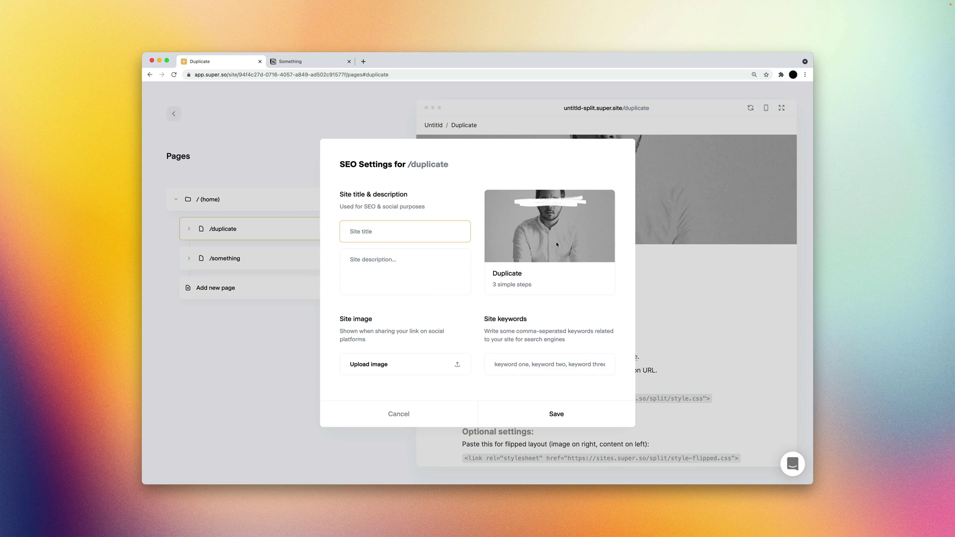
{"action": "left_click", "coordinate": [443, 417]}
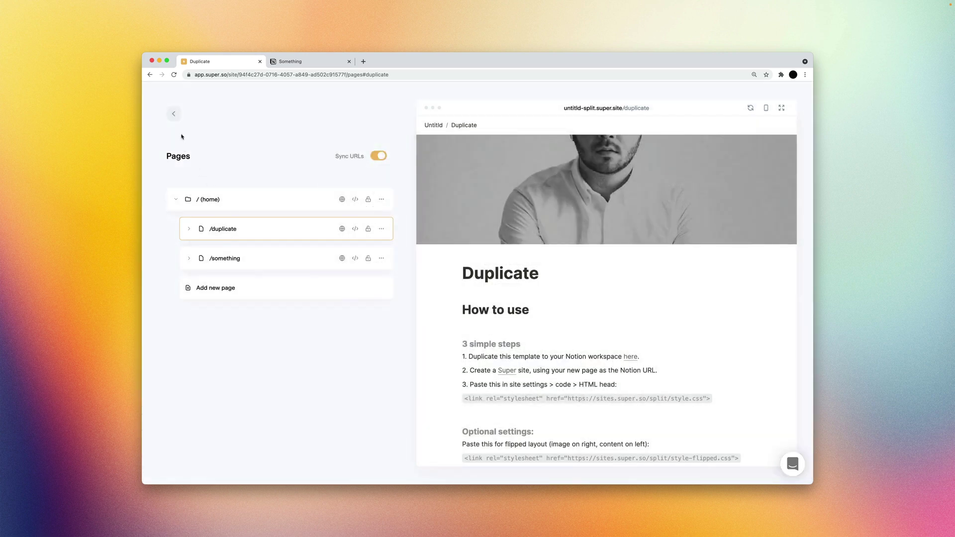
Look through the site's Options settings, including language, favicon, search engine indexing, page properties and site search
{"action": "left_click", "coordinate": [173, 115]}
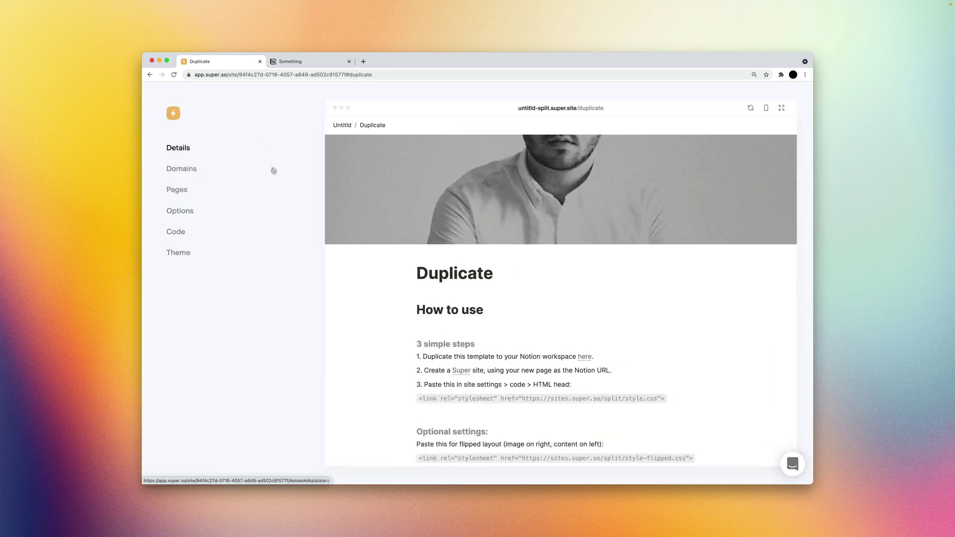
{"action": "left_click", "coordinate": [191, 213]}
{"action": "scroll", "coordinate": [262, 176], "scroll_direction": "down", "scroll_amount": 2}
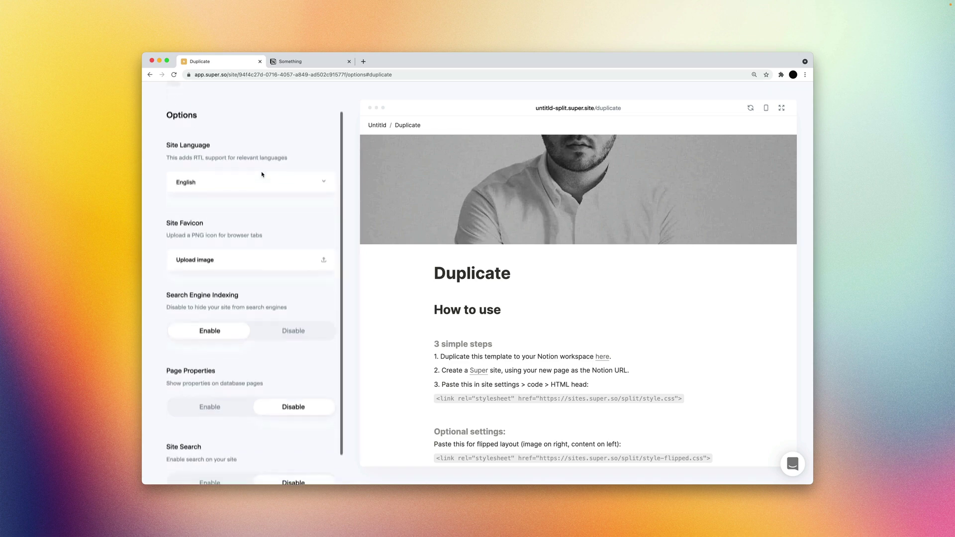
{"action": "scroll", "coordinate": [258, 199], "scroll_direction": "up", "scroll_amount": 3}
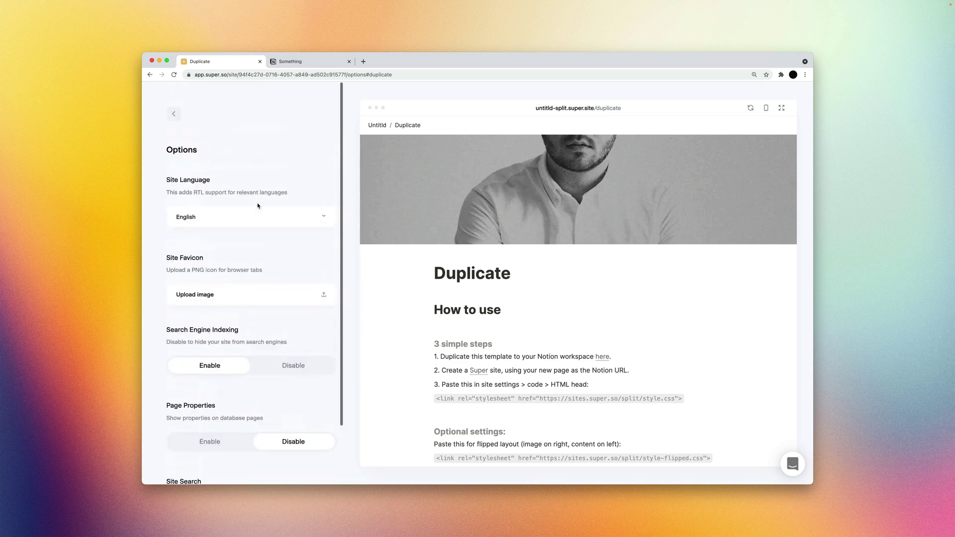
Set the site language to Hebrew and examine how the previewed Duplicate page is laid out
{"action": "scroll", "coordinate": [258, 205], "scroll_direction": "down", "scroll_amount": 3}
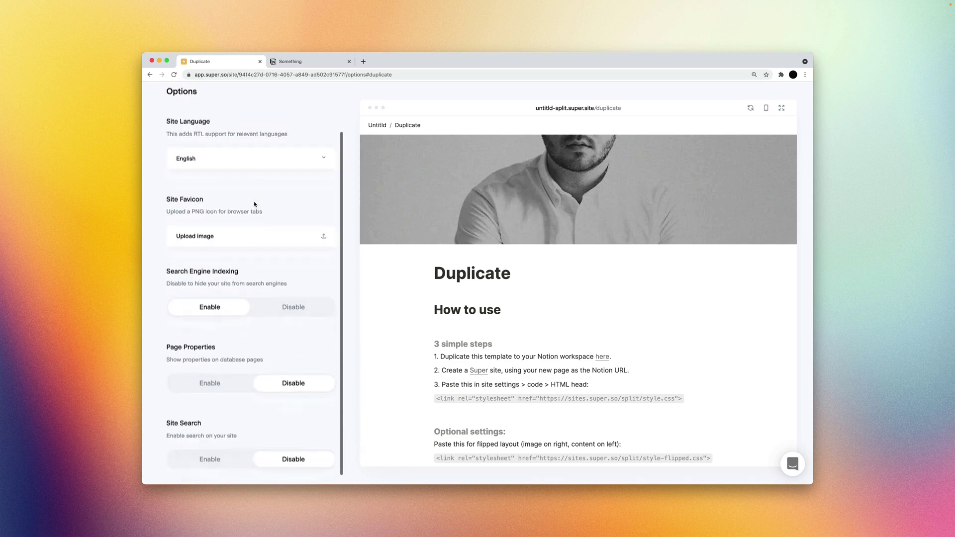
{"action": "left_click", "coordinate": [220, 155]}
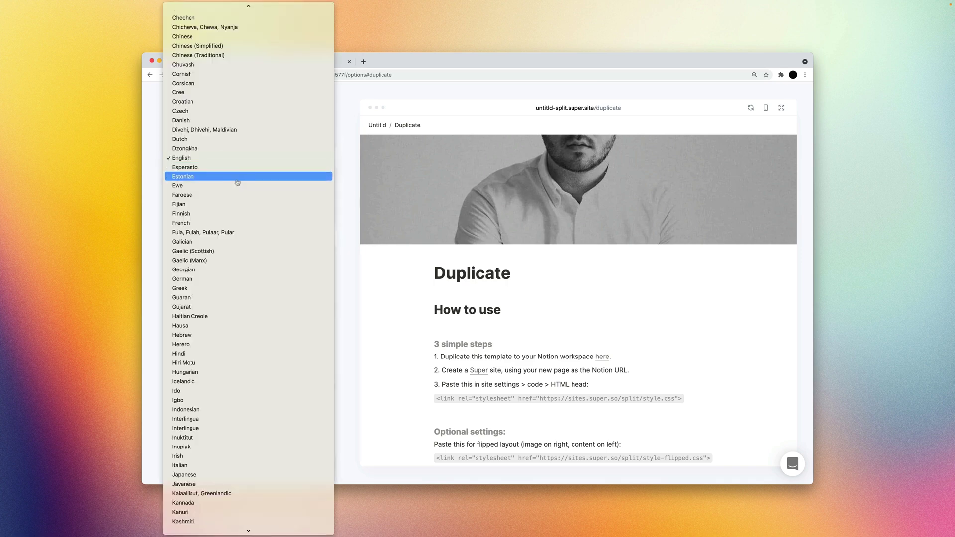
{"action": "left_click", "coordinate": [351, 148]}
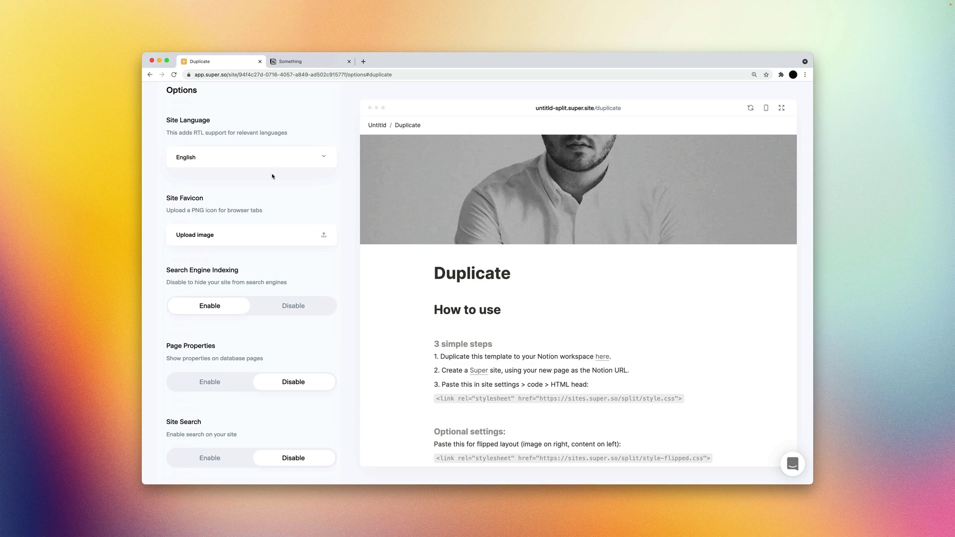
{"action": "scroll", "coordinate": [272, 177], "scroll_direction": "up", "scroll_amount": 1}
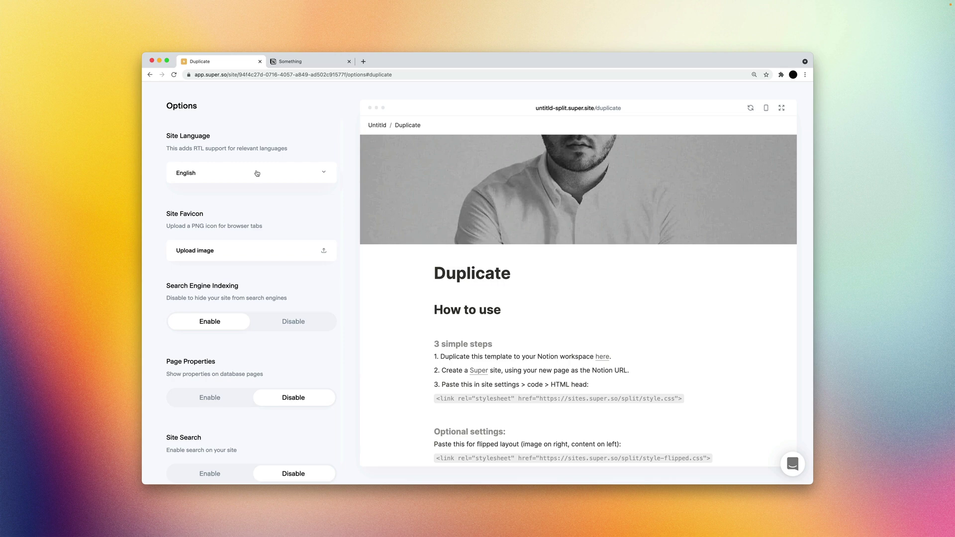
{"action": "left_click", "coordinate": [222, 174]}
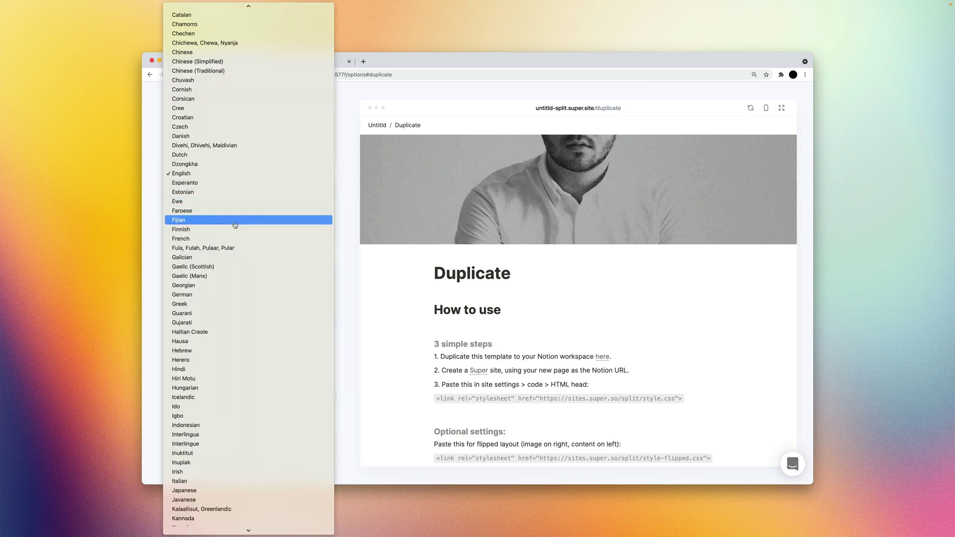
{"action": "left_click", "coordinate": [224, 351]}
{"action": "scroll", "coordinate": [669, 293], "scroll_direction": "down", "scroll_amount": 3}
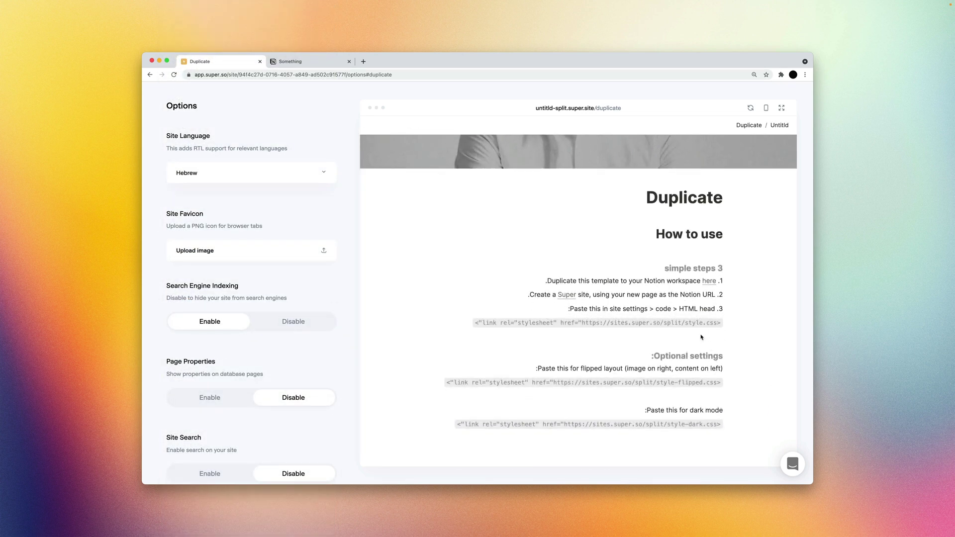
{"action": "scroll", "coordinate": [717, 367], "scroll_direction": "down", "scroll_amount": 2}
{"action": "scroll", "coordinate": [719, 327], "scroll_direction": "up", "scroll_amount": 5}
{"action": "scroll", "coordinate": [719, 327], "scroll_direction": "down", "scroll_amount": 1}
{"action": "scroll", "coordinate": [719, 328], "scroll_direction": "up", "scroll_amount": 1}
{"action": "scroll", "coordinate": [719, 330], "scroll_direction": "down", "scroll_amount": 3}
{"action": "scroll", "coordinate": [719, 330], "scroll_direction": "up", "scroll_amount": 4}
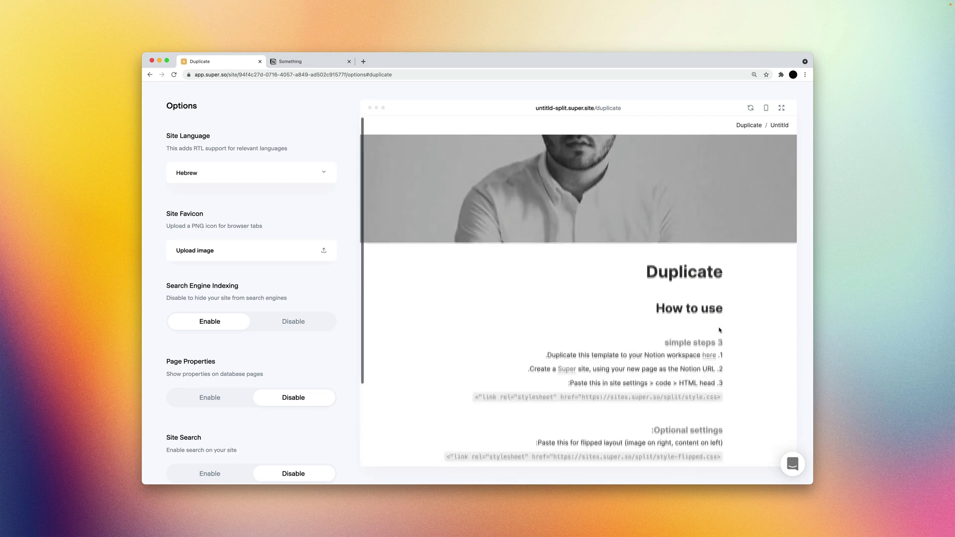
Set the site language back to English
{"action": "left_click", "coordinate": [236, 243]}
{"action": "key", "text": "Escape"}
{"action": "left_click", "coordinate": [223, 173]}
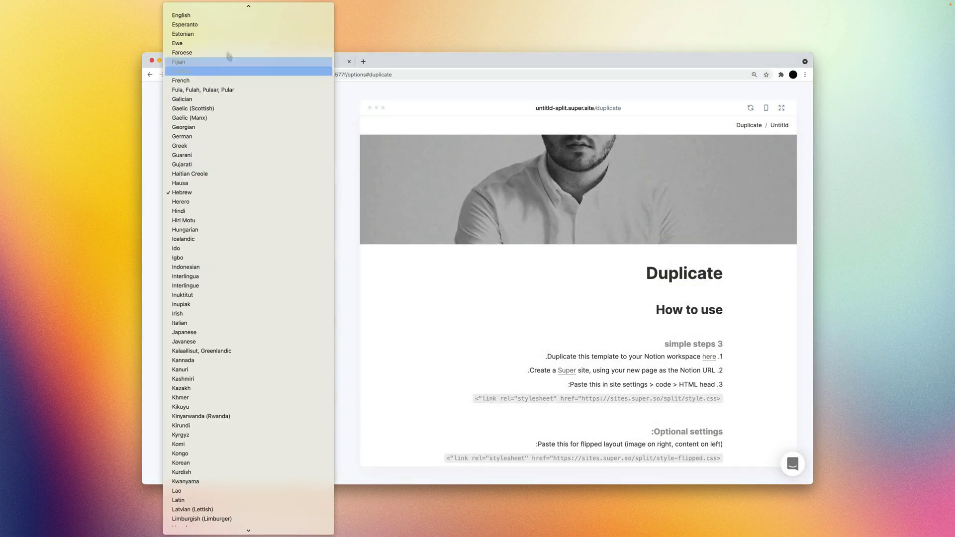
{"action": "left_click", "coordinate": [224, 15]}
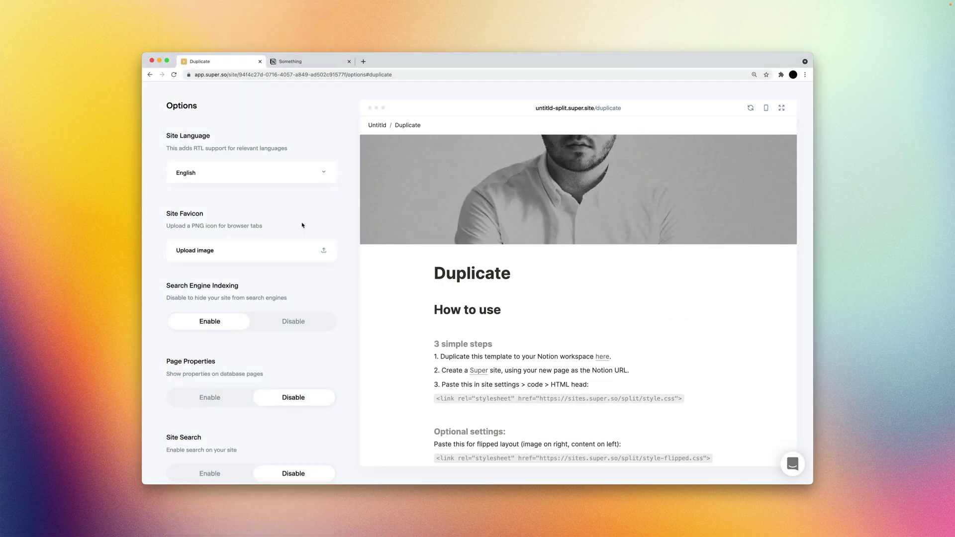
Open the live /duplicate page of the site, view its home page, and return to the Super settings
{"action": "scroll", "coordinate": [279, 226], "scroll_direction": "down", "scroll_amount": 1}
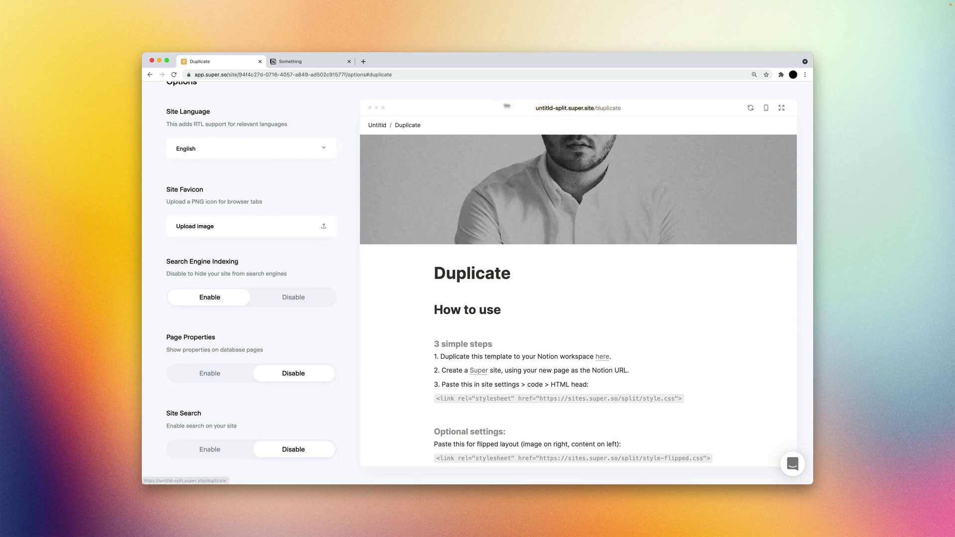
{"action": "left_click", "coordinate": [313, 62]}
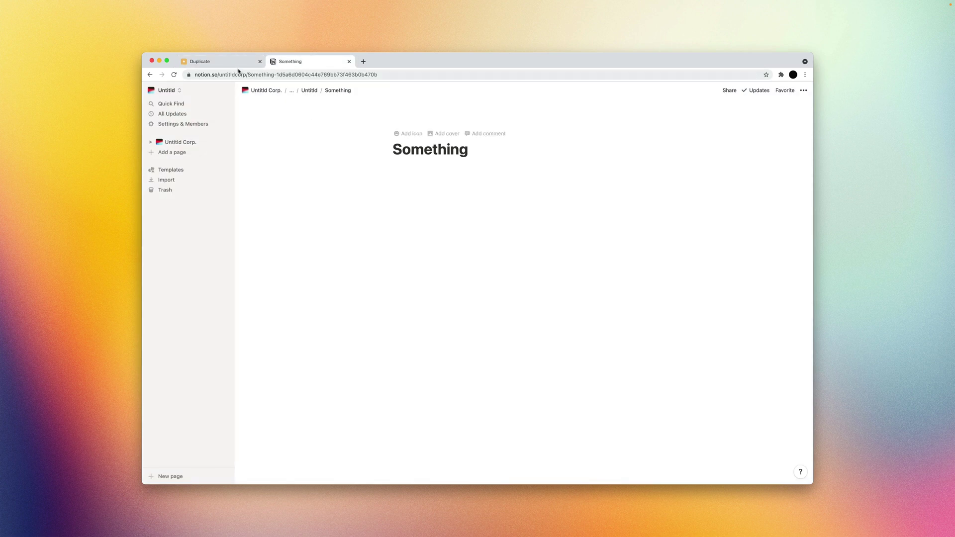
{"action": "left_click", "coordinate": [224, 61]}
{"action": "left_click", "coordinate": [572, 110]}
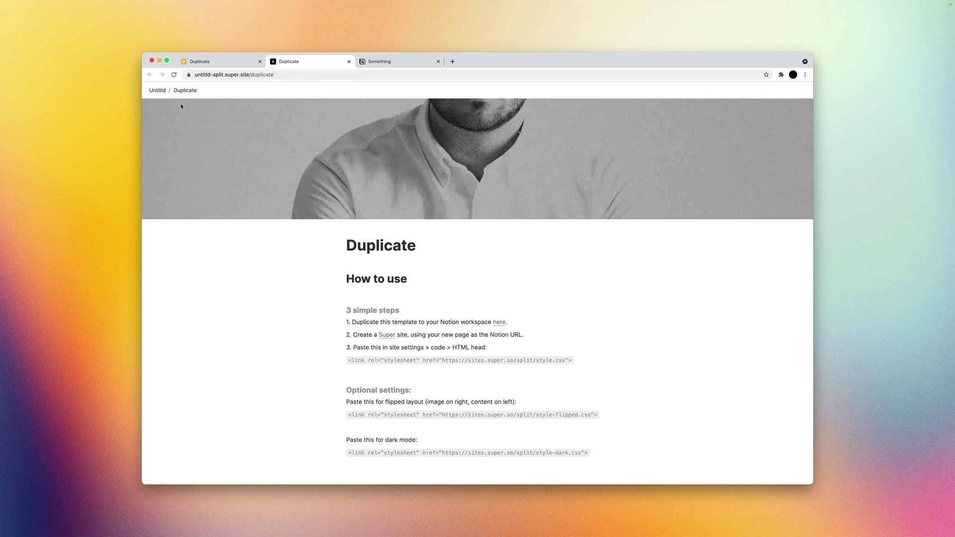
{"action": "left_click", "coordinate": [158, 90]}
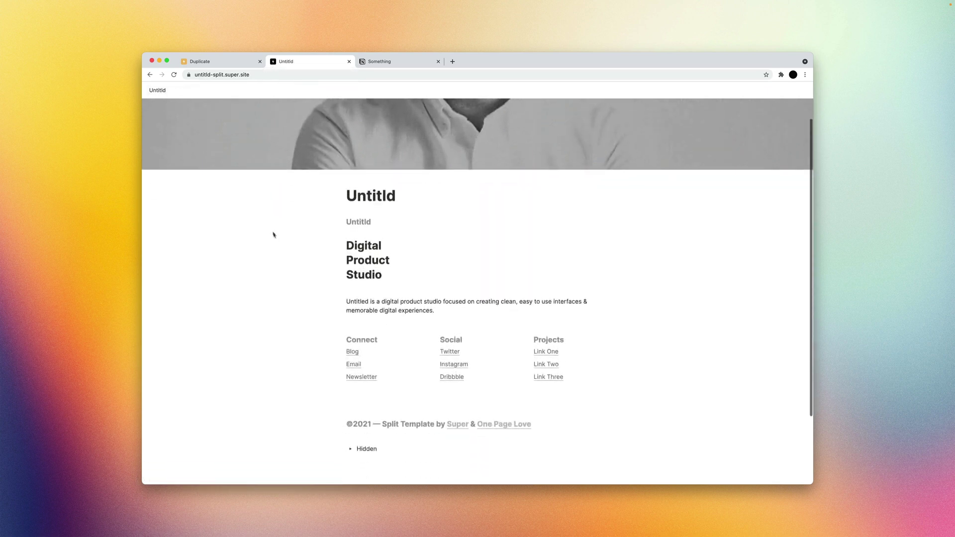
{"action": "key", "text": "super+alt+Left"}
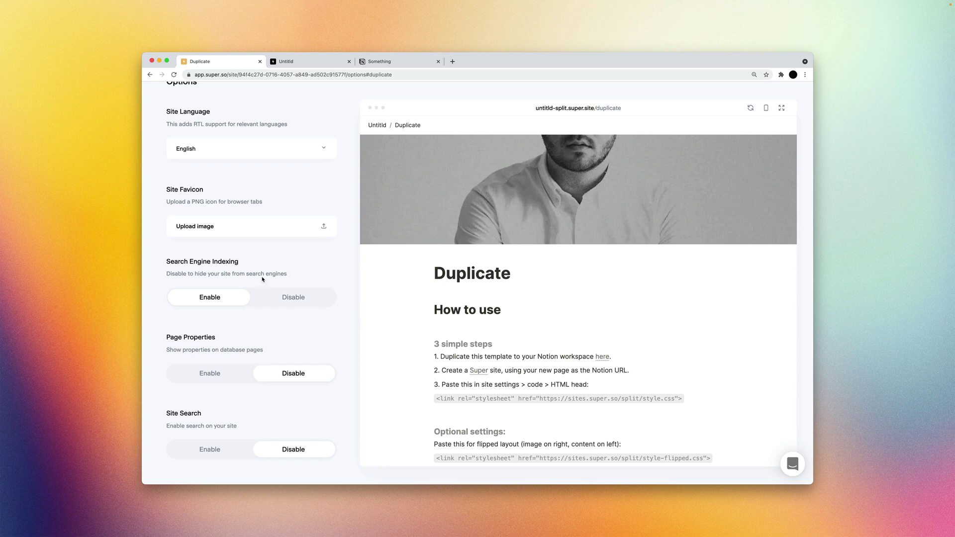
Try enabling site search for the site and switch it back off
{"action": "scroll", "coordinate": [245, 240], "scroll_direction": "down", "scroll_amount": 1}
{"action": "scroll", "coordinate": [253, 403], "scroll_direction": "down", "scroll_amount": 1}
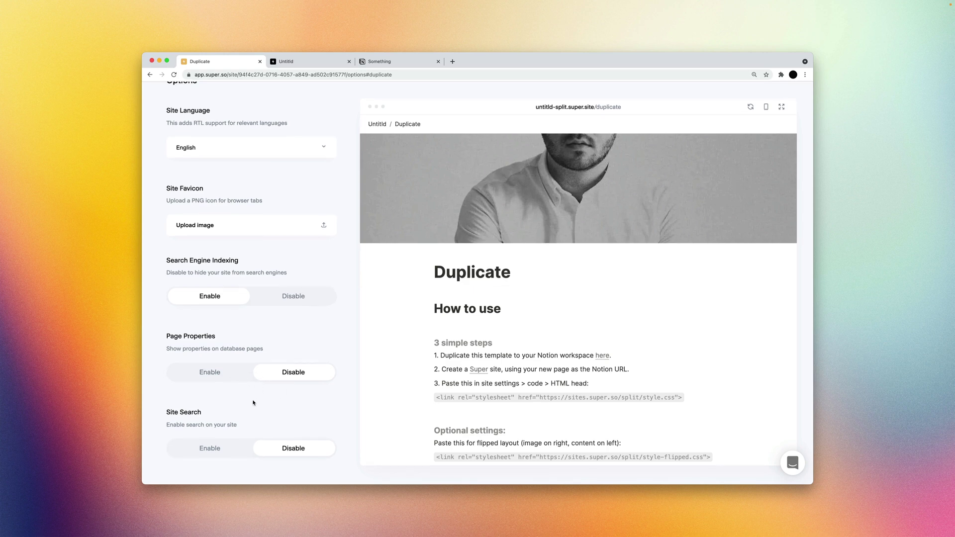
{"action": "left_click", "coordinate": [225, 454]}
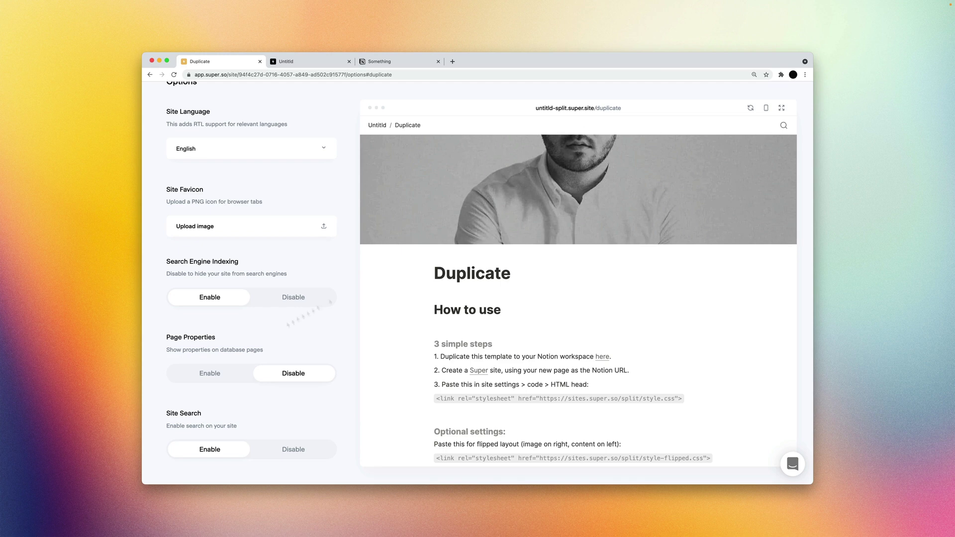
{"action": "left_click", "coordinate": [278, 451]}
Save the site's Options settings
{"action": "scroll", "coordinate": [204, 212], "scroll_direction": "up", "scroll_amount": 3}
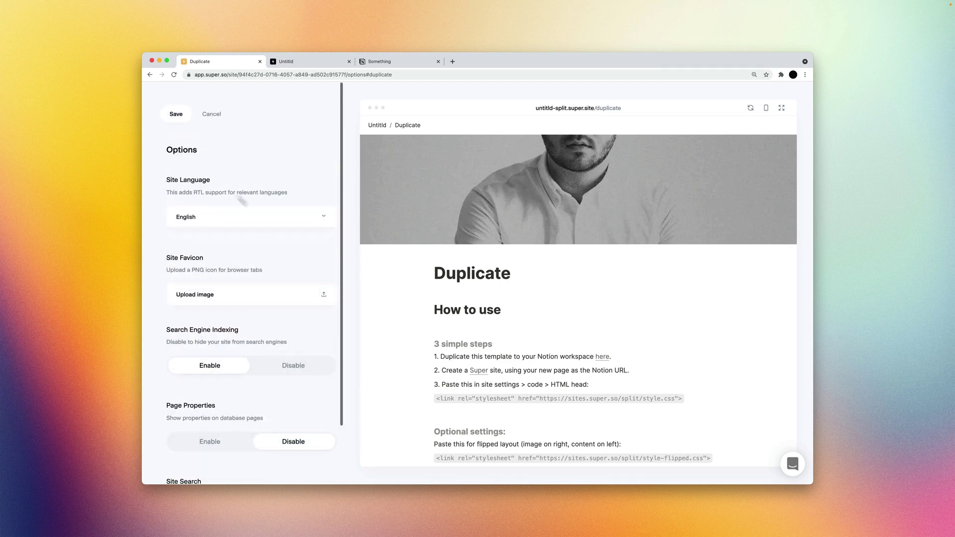
{"action": "left_click", "coordinate": [177, 116]}
{"action": "left_click", "coordinate": [175, 115]}
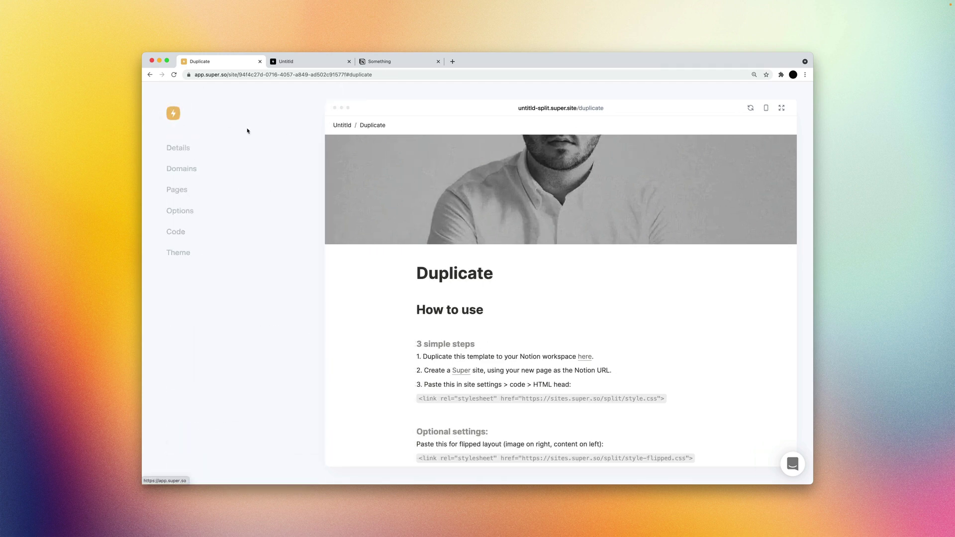
Open the global site code settings, look at the Body and CSS code areas, and return to the Head code
{"action": "left_click", "coordinate": [203, 232]}
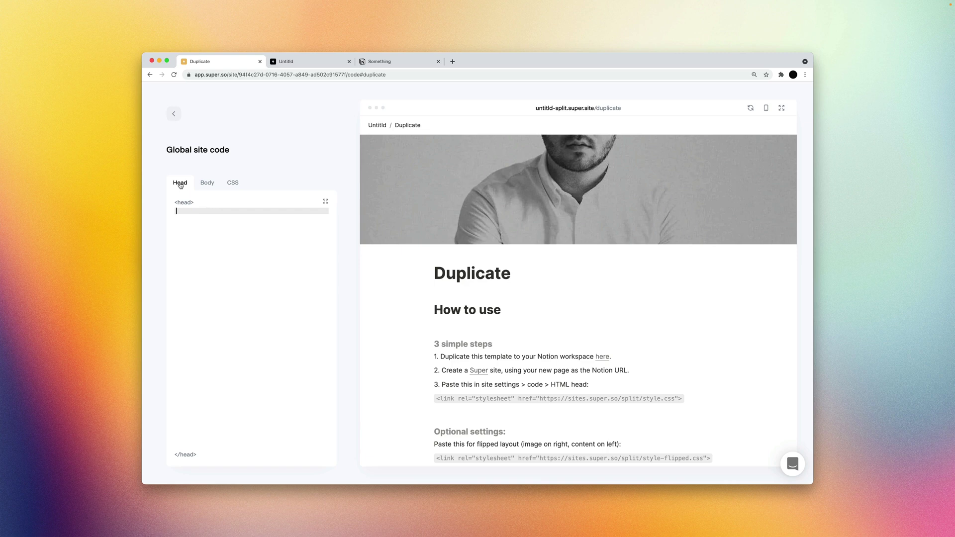
{"action": "left_click", "coordinate": [205, 184]}
{"action": "left_click", "coordinate": [233, 183]}
{"action": "left_click", "coordinate": [180, 183]}
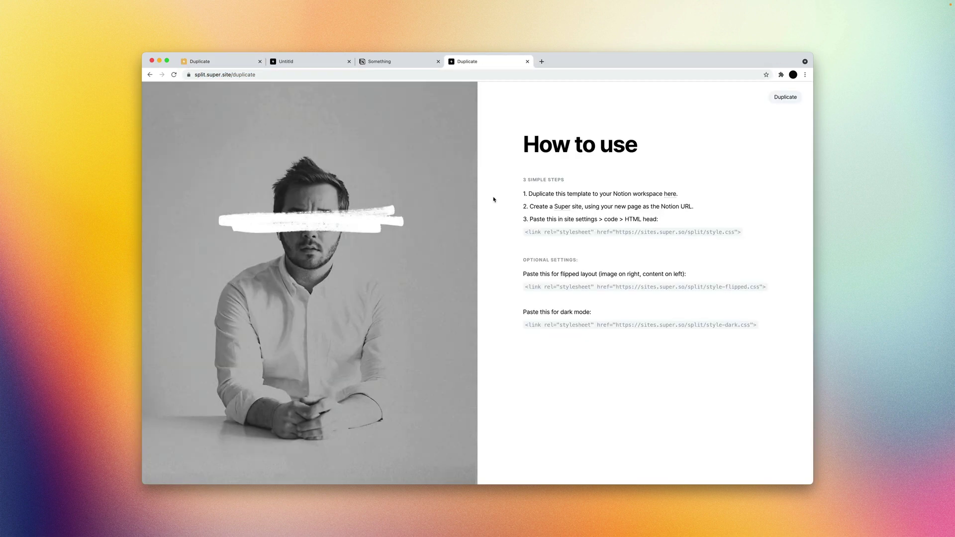
Copy the style.css stylesheet link from the Split template's How to use page and paste it into the site's head code
{"action": "left_click_drag", "start_coordinate": [526, 232], "coordinate": [740, 231]}
{"action": "key", "text": "super+c"}
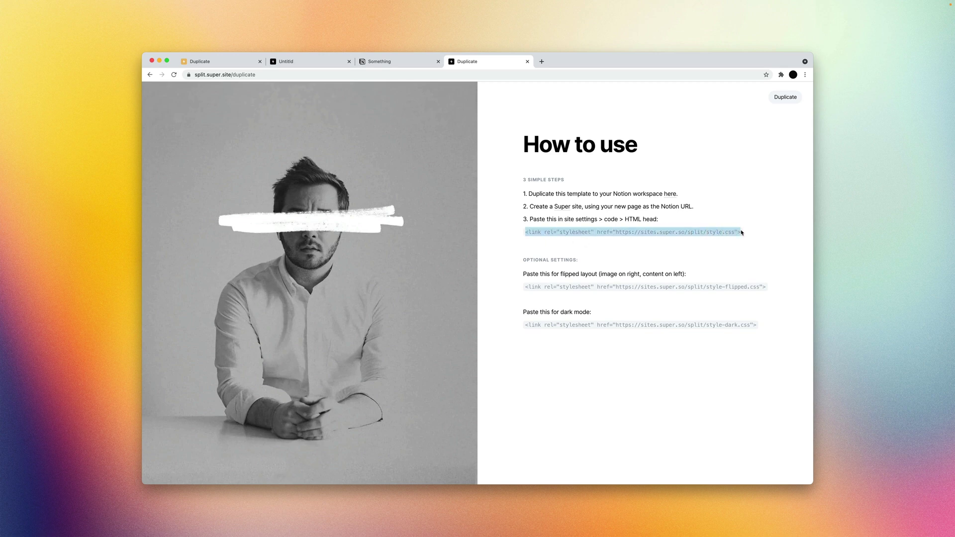
{"action": "left_click", "coordinate": [250, 63]}
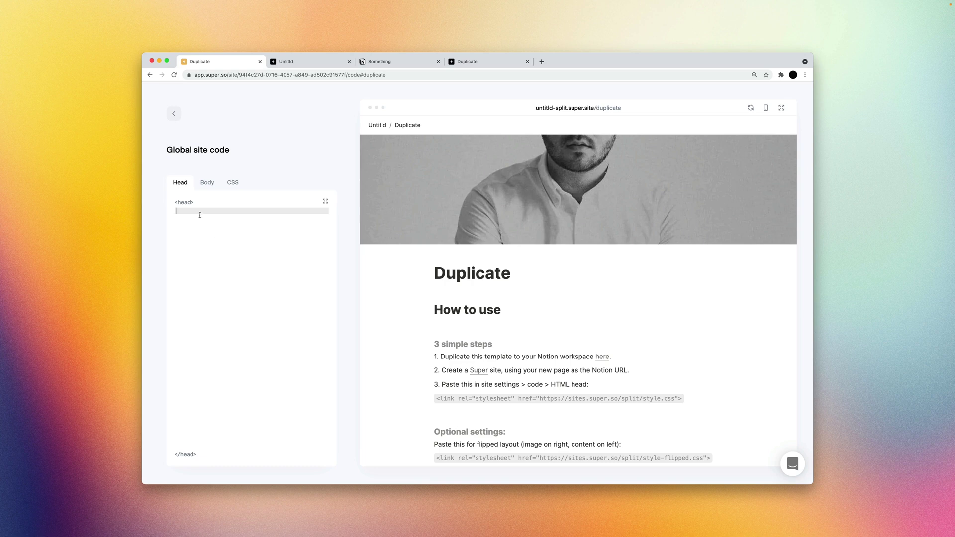
{"action": "key", "text": "super+v"}
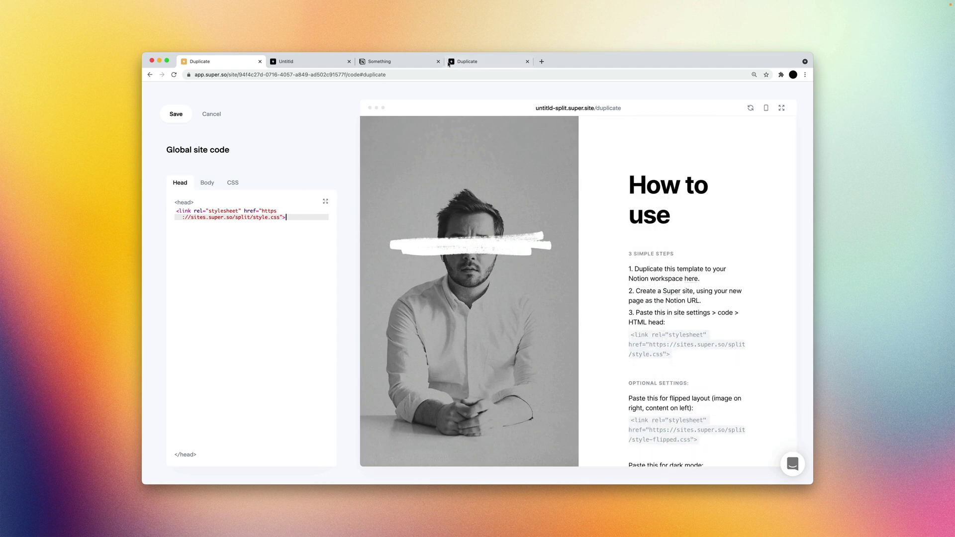
Copy the template's style-flipped.css link for the flipped layout and add it below the first stylesheet link in the head code
{"action": "left_click", "coordinate": [475, 62]}
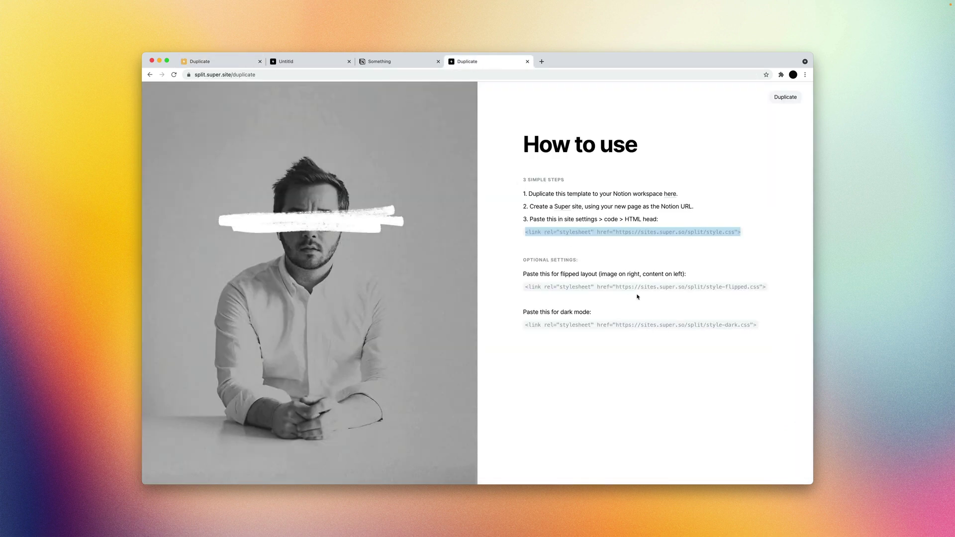
{"action": "left_click", "coordinate": [593, 287]}
{"action": "key", "text": "super+c"}
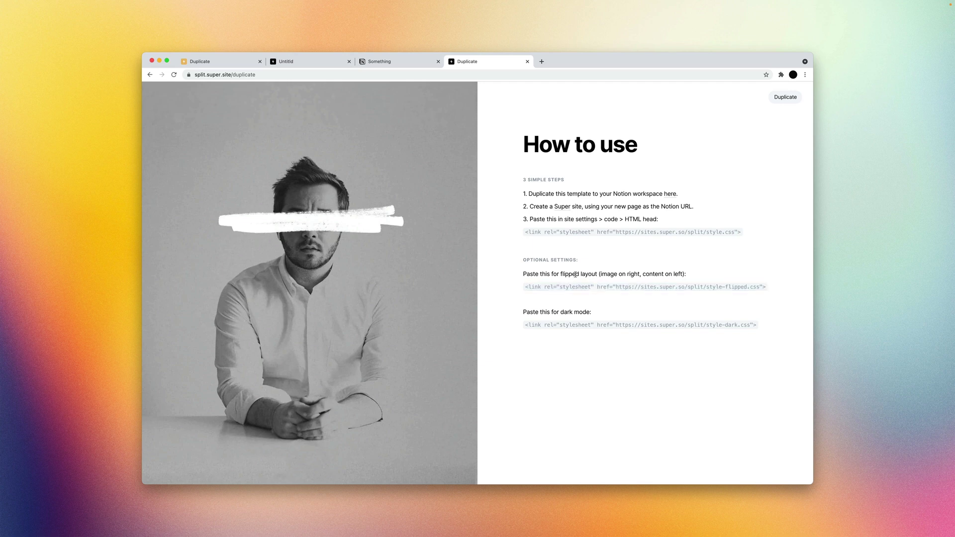
{"action": "left_click", "coordinate": [223, 59]}
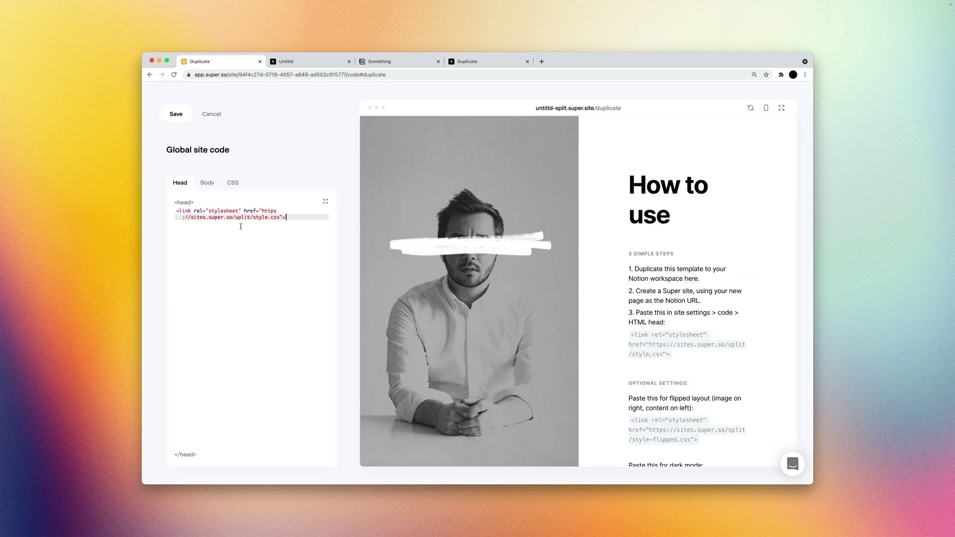
{"action": "key", "text": "super+v"}
{"action": "key", "text": "BackSpace"}
{"action": "key", "text": "BackSpace"}
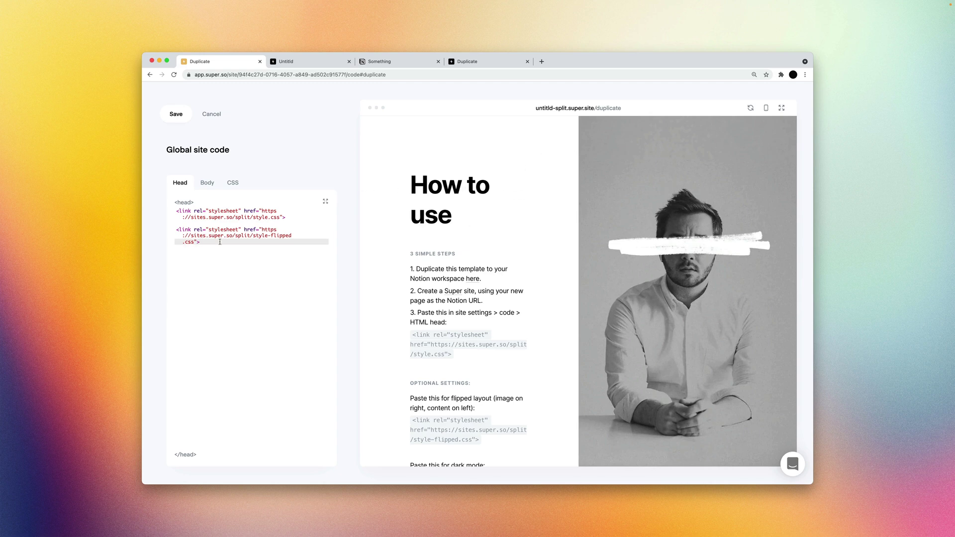
Copy the template's style-dark.css link for dark mode and add it below the flipped-layout link in the head code
{"action": "key", "text": "Return"}
{"action": "key", "text": "Return"}
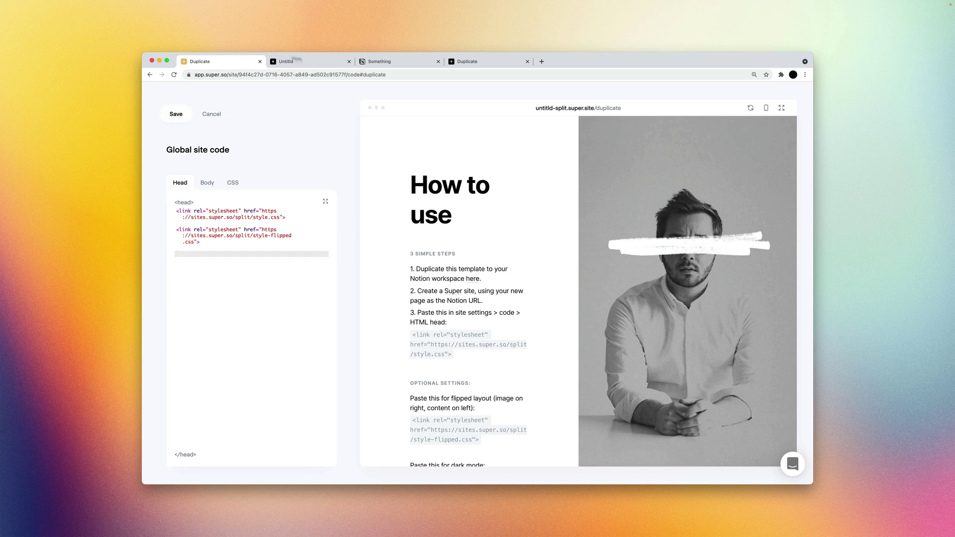
{"action": "left_click", "coordinate": [469, 62]}
{"action": "triple_click", "coordinate": [553, 324]}
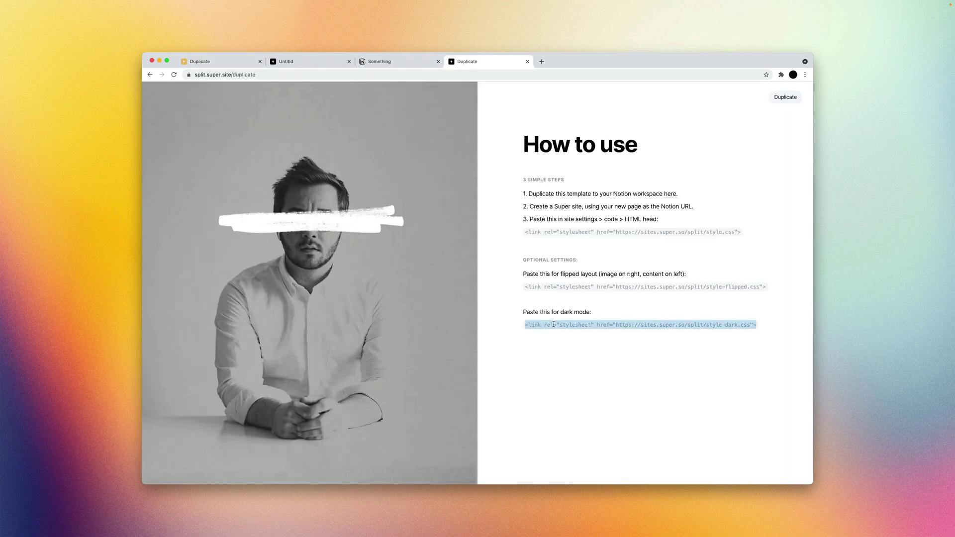
{"action": "key", "text": "super+c"}
{"action": "left_click", "coordinate": [200, 61]}
{"action": "key", "text": "super+v"}
{"action": "key", "text": "BackSpace"}
{"action": "key", "text": "BackSpace"}
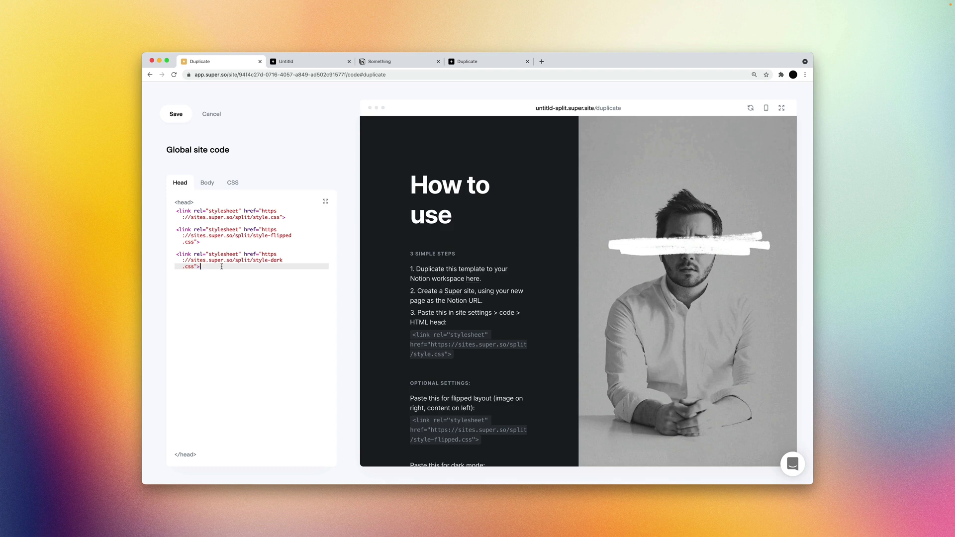
Comment out the style-flipped.css link in the head code and save the global site code
{"action": "left_click", "coordinate": [204, 244]}
{"action": "left_click", "coordinate": [211, 264]}
{"action": "left_click_drag", "start_coordinate": [201, 243], "coordinate": [174, 232]}
{"action": "key", "text": "super+slash"}
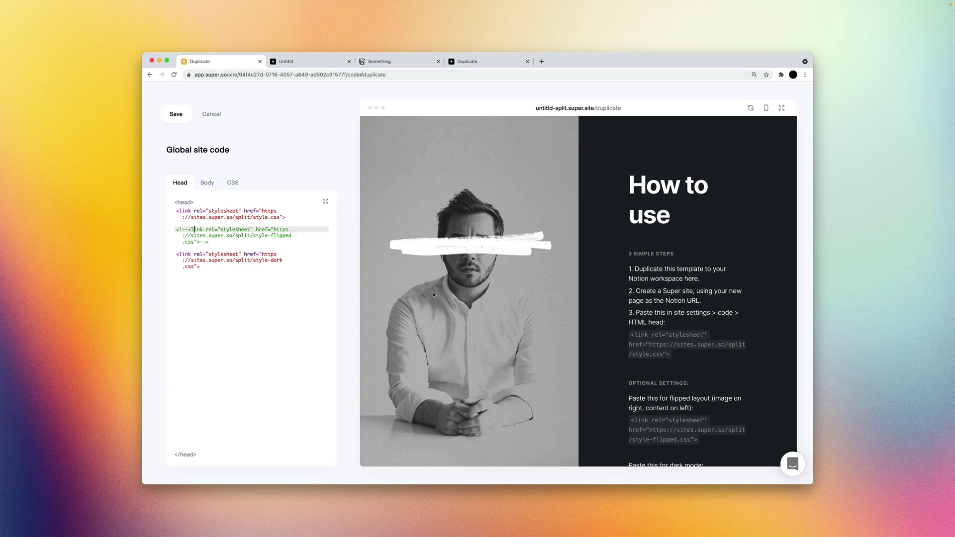
{"action": "left_click", "coordinate": [201, 266]}
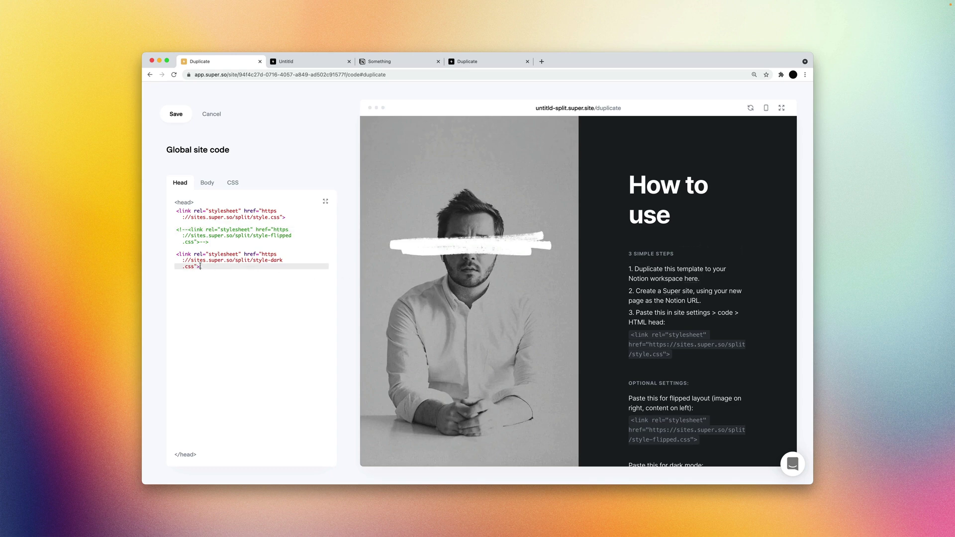
{"action": "left_click", "coordinate": [177, 117]}
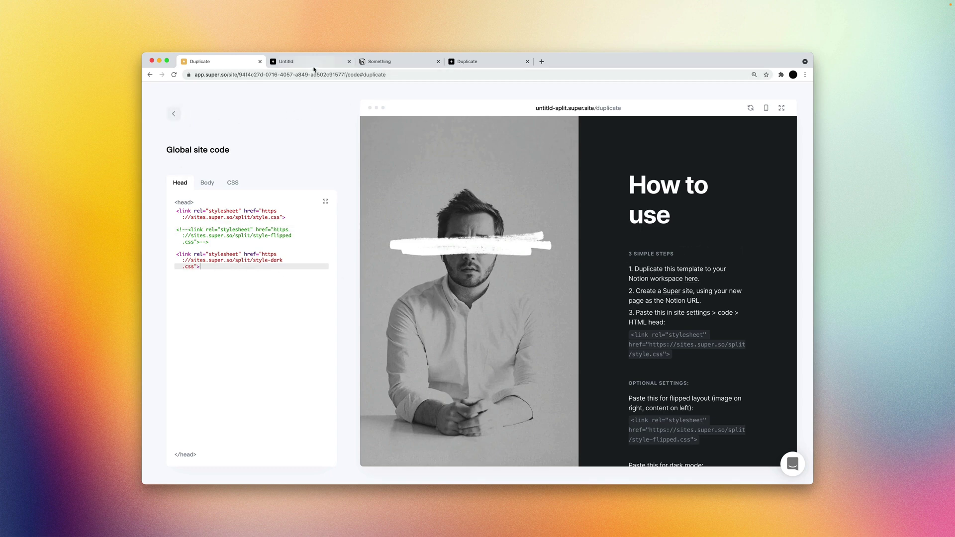
Switch to Notion and replace the Untitld page's cover by uploading an image from the Untitld folder inside Dropbox's Projects folder
{"action": "left_click", "coordinate": [361, 61]}
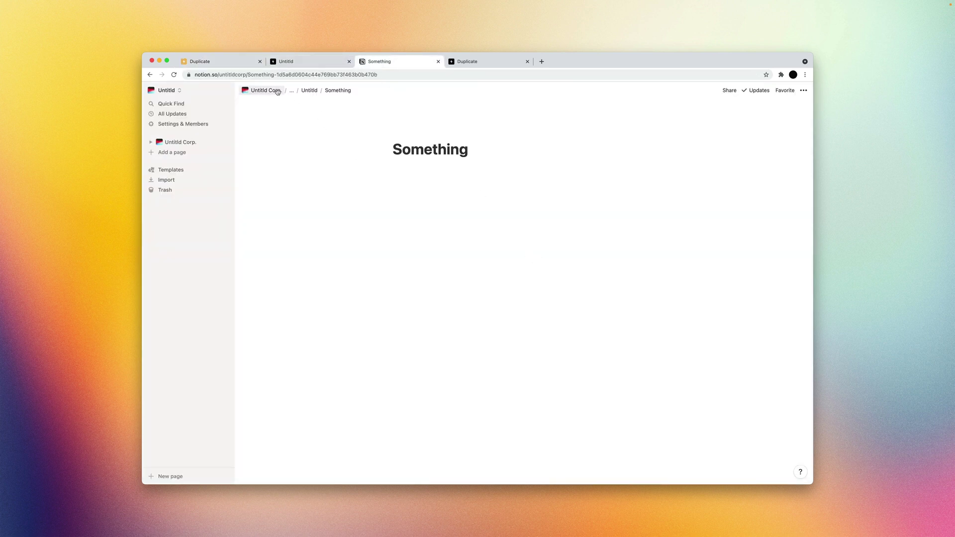
{"action": "left_click", "coordinate": [309, 90]}
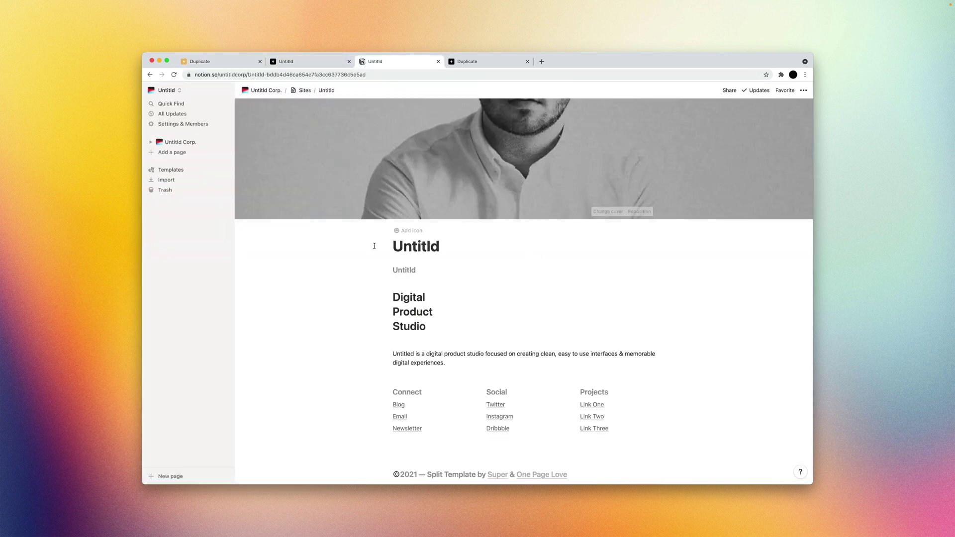
{"action": "left_click", "coordinate": [613, 212]}
{"action": "left_click", "coordinate": [545, 225]}
{"action": "left_click", "coordinate": [575, 253]}
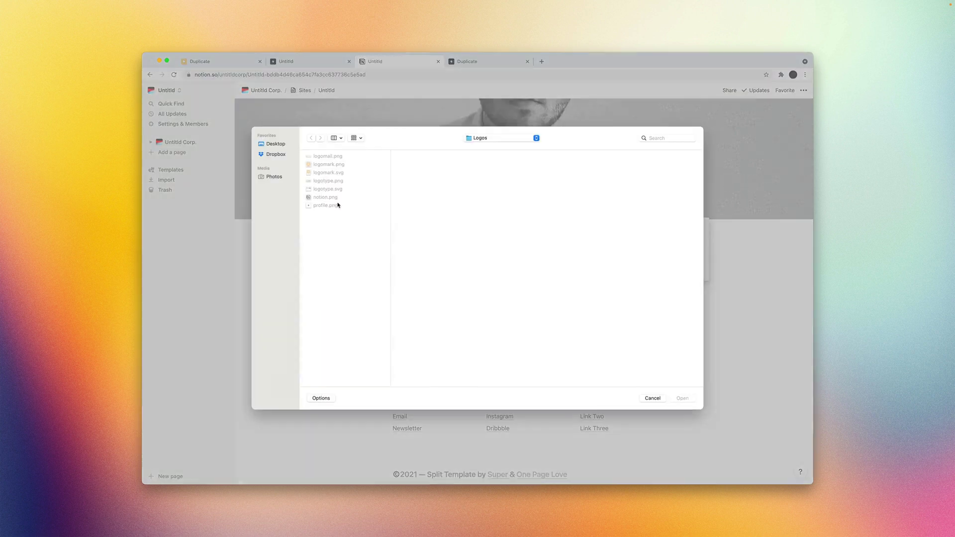
{"action": "left_click", "coordinate": [276, 155]}
{"action": "left_click", "coordinate": [337, 181]}
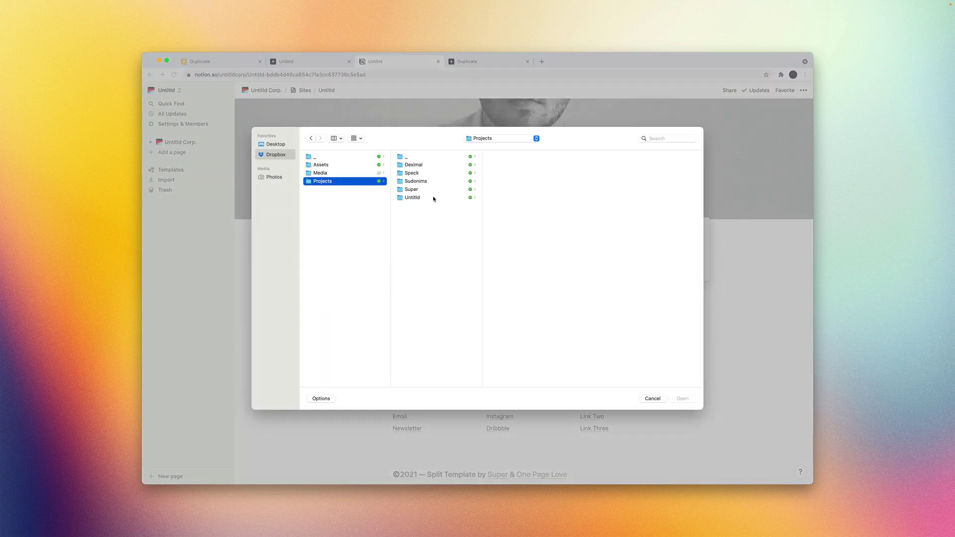
{"action": "left_click", "coordinate": [433, 197]}
{"action": "left_click", "coordinate": [530, 157]}
{"action": "left_click", "coordinate": [597, 157]}
{"action": "left_click", "coordinate": [683, 398]}
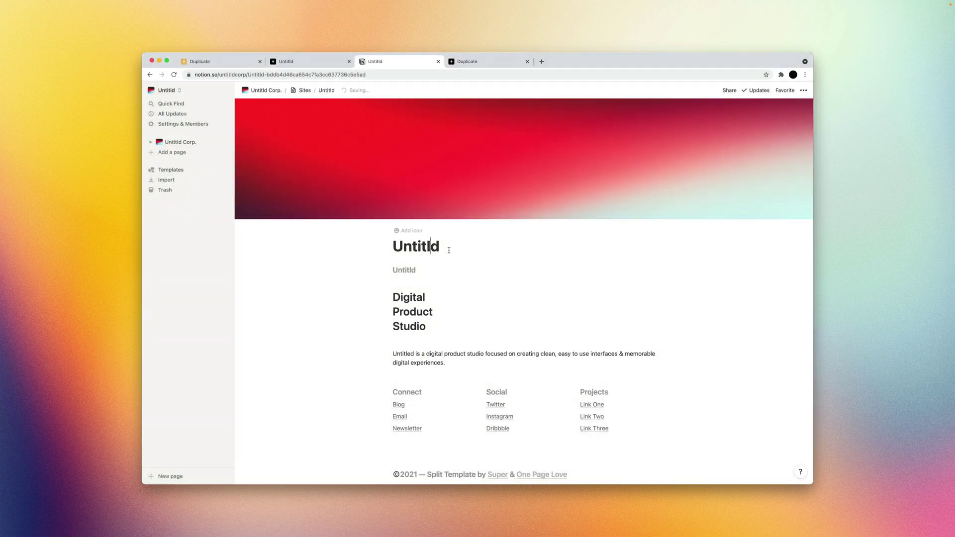
{"action": "scroll", "coordinate": [617, 276], "scroll_direction": "down", "scroll_amount": 5}
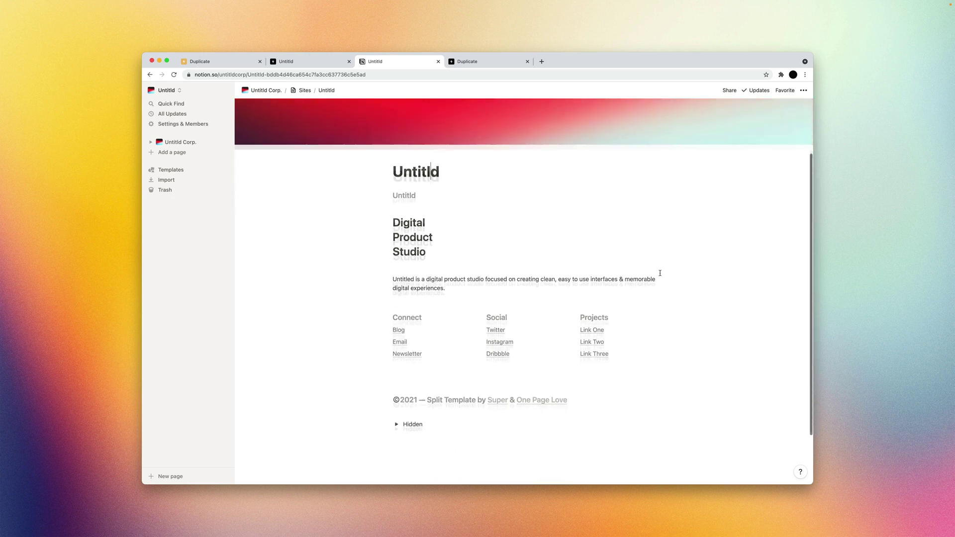
{"action": "scroll", "coordinate": [709, 263], "scroll_direction": "up", "scroll_amount": 5}
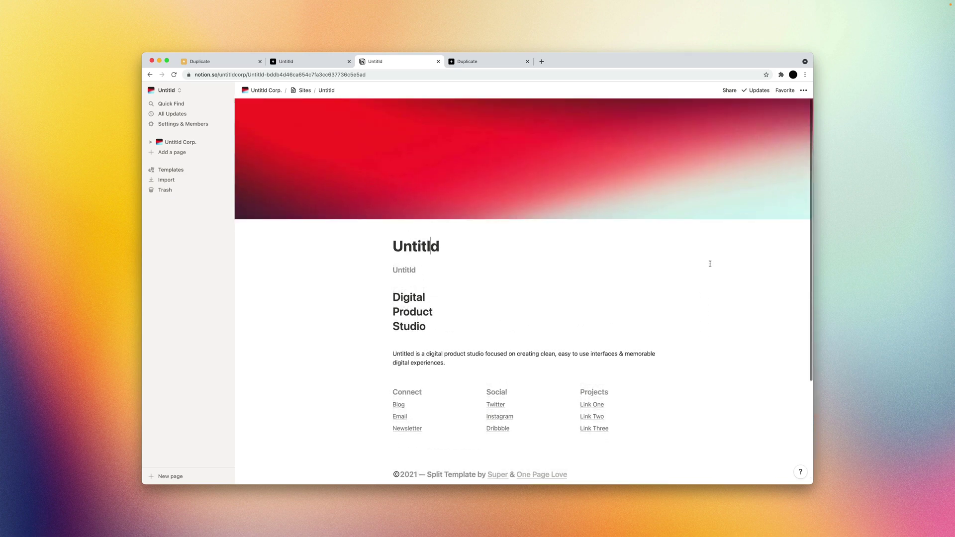
Switch back to Super, comment out all stylesheet links in the head code, and save the global site code
{"action": "left_click", "coordinate": [219, 62]}
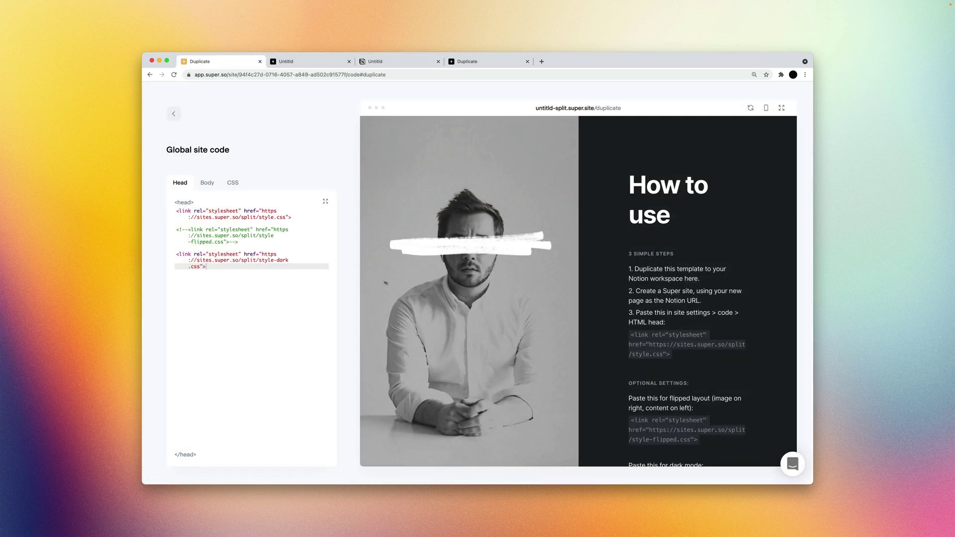
{"action": "key", "text": "super+a"}
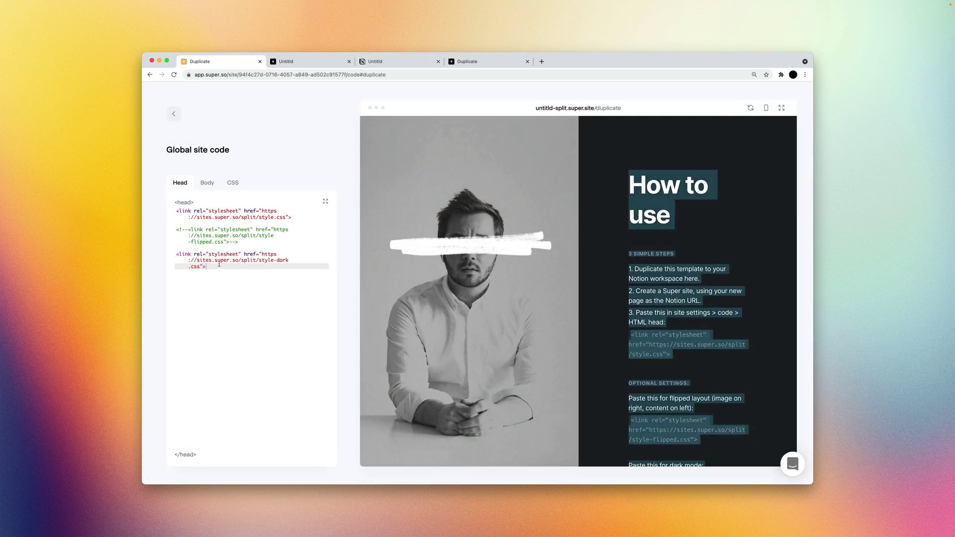
{"action": "left_click", "coordinate": [217, 266]}
{"action": "key", "text": "super+a"}
{"action": "key", "text": "super+slash"}
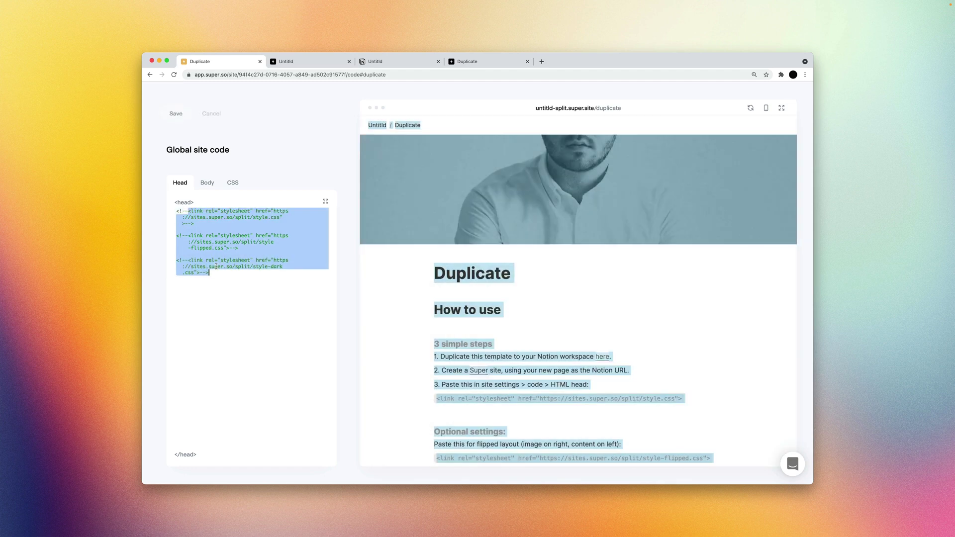
{"action": "left_click", "coordinate": [216, 266]}
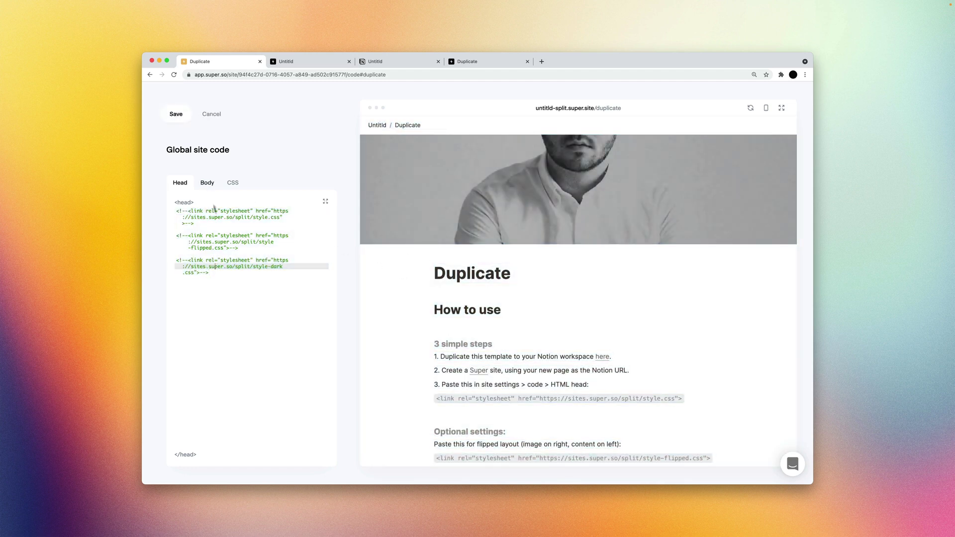
{"action": "left_click", "coordinate": [176, 114]}
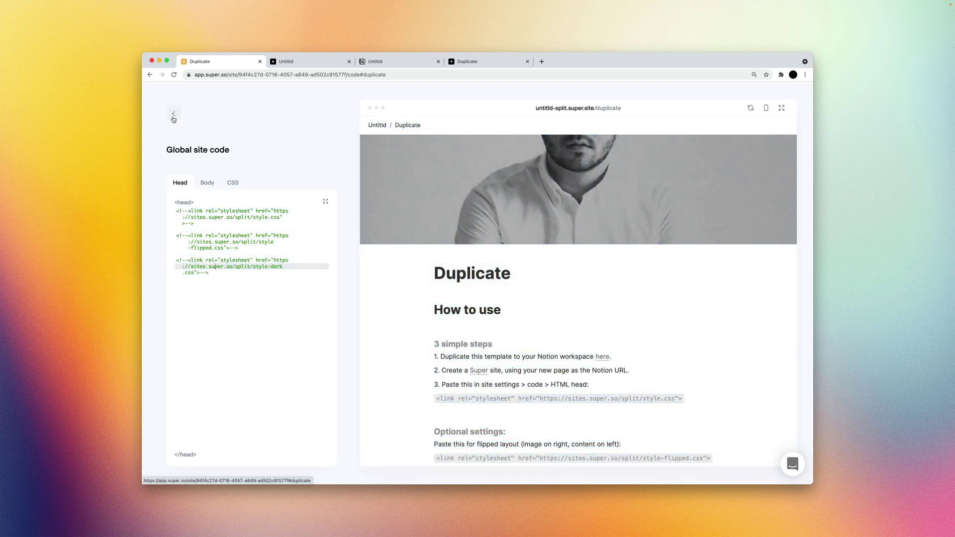
Try the Dark Mode, Neutral and Blackout color themes on the site, then select Default and save it
{"action": "left_click", "coordinate": [205, 258]}
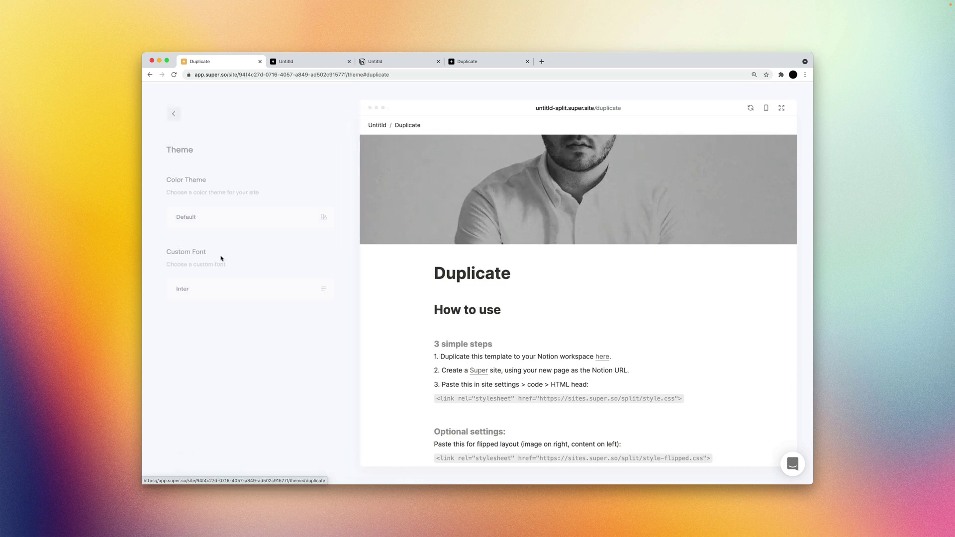
{"action": "left_click", "coordinate": [236, 219]}
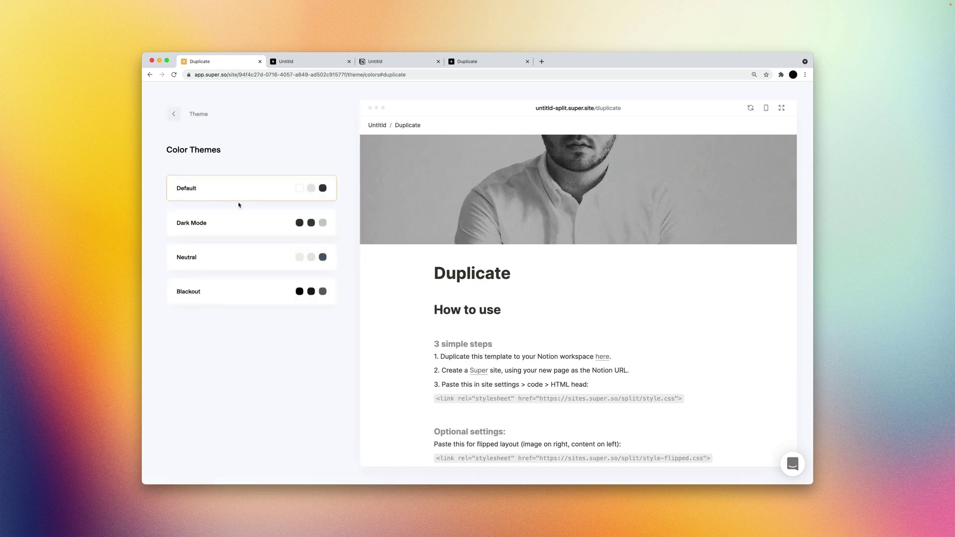
{"action": "left_click", "coordinate": [235, 226]}
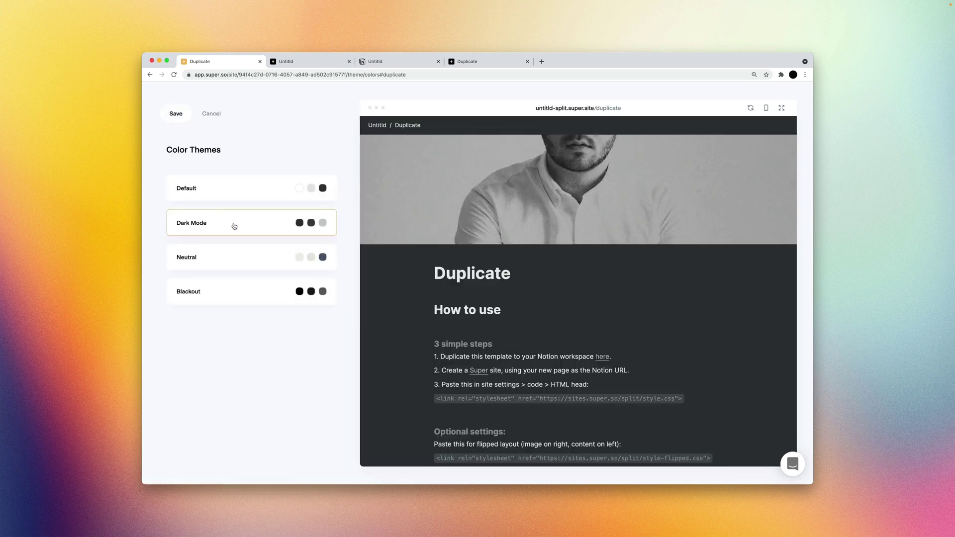
{"action": "left_click", "coordinate": [226, 261]}
{"action": "left_click", "coordinate": [252, 293]}
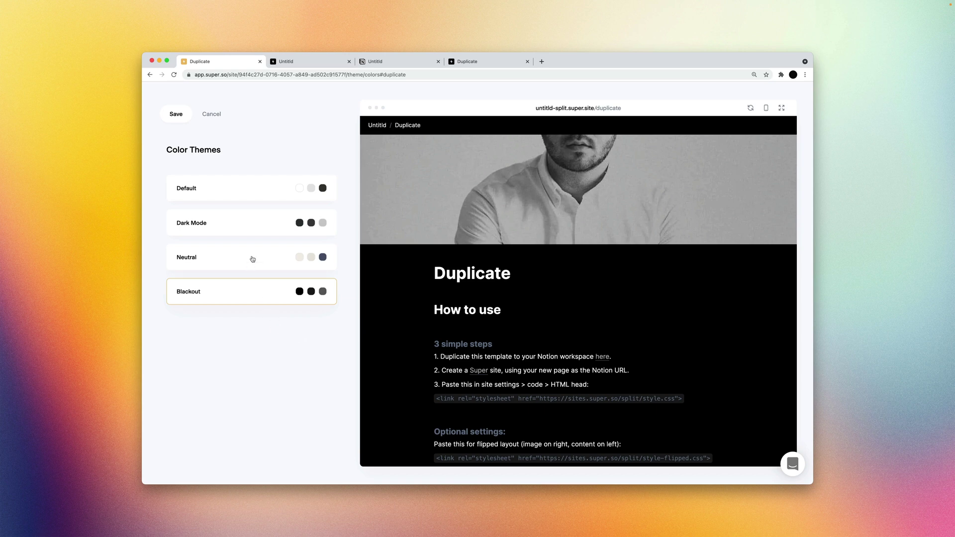
{"action": "left_click", "coordinate": [234, 193]}
{"action": "left_click", "coordinate": [176, 115]}
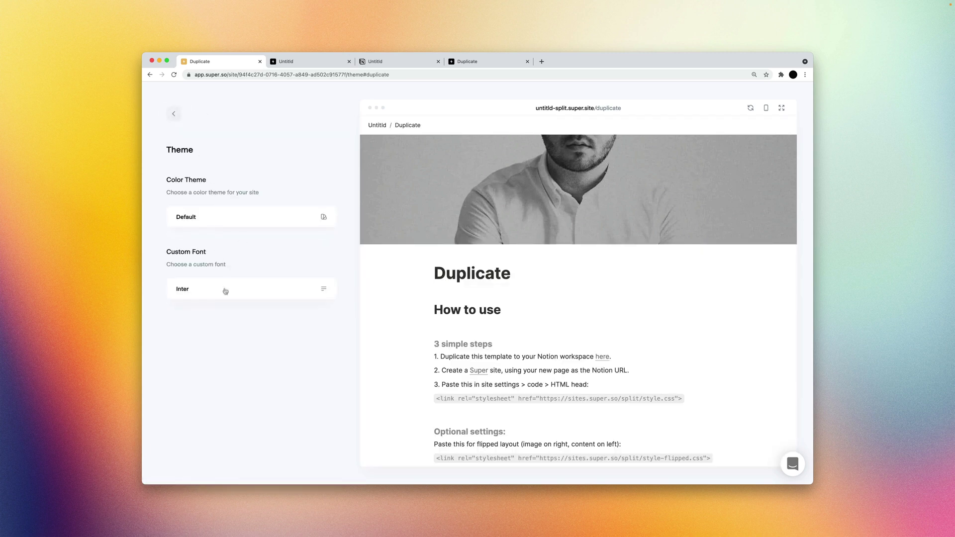
Try the Alegreya, Alegreya Sans, Arvo and Bitter fonts on the site, discard the font change, and return to the site settings
{"action": "left_click", "coordinate": [225, 295]}
{"action": "left_click", "coordinate": [284, 191]}
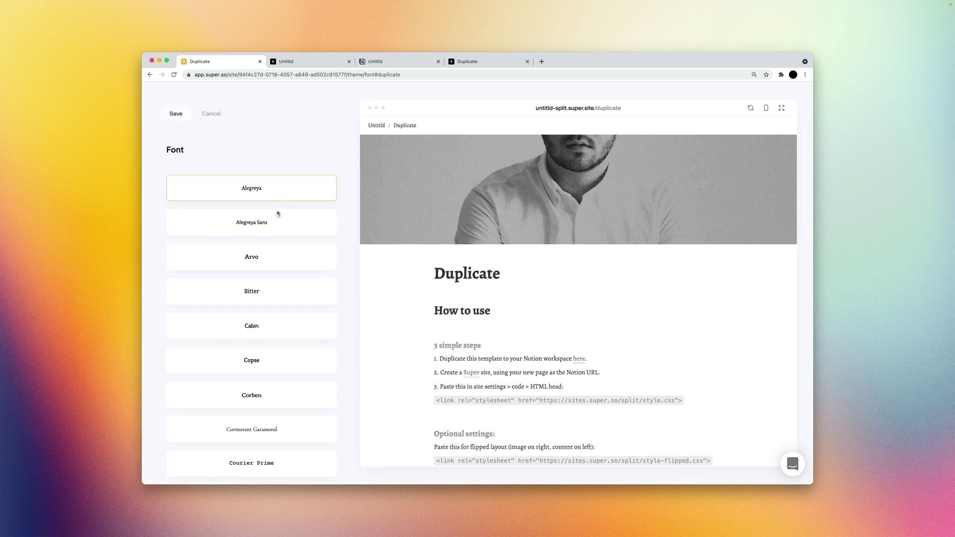
{"action": "left_click", "coordinate": [277, 218]}
{"action": "left_click", "coordinate": [277, 264]}
{"action": "left_click", "coordinate": [281, 296]}
{"action": "left_click", "coordinate": [284, 194]}
{"action": "left_click", "coordinate": [216, 115]}
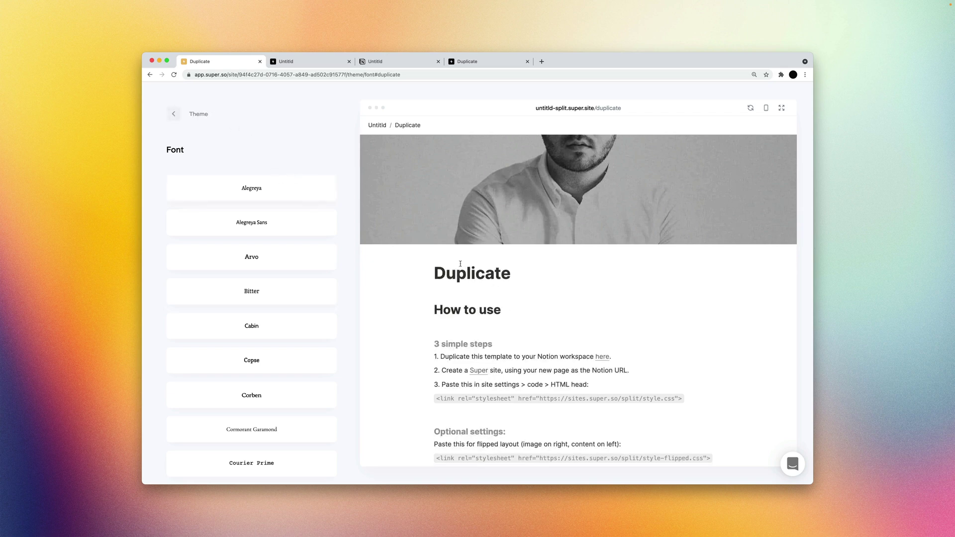
{"action": "left_click", "coordinate": [174, 115]}
{"action": "left_click", "coordinate": [176, 117]}
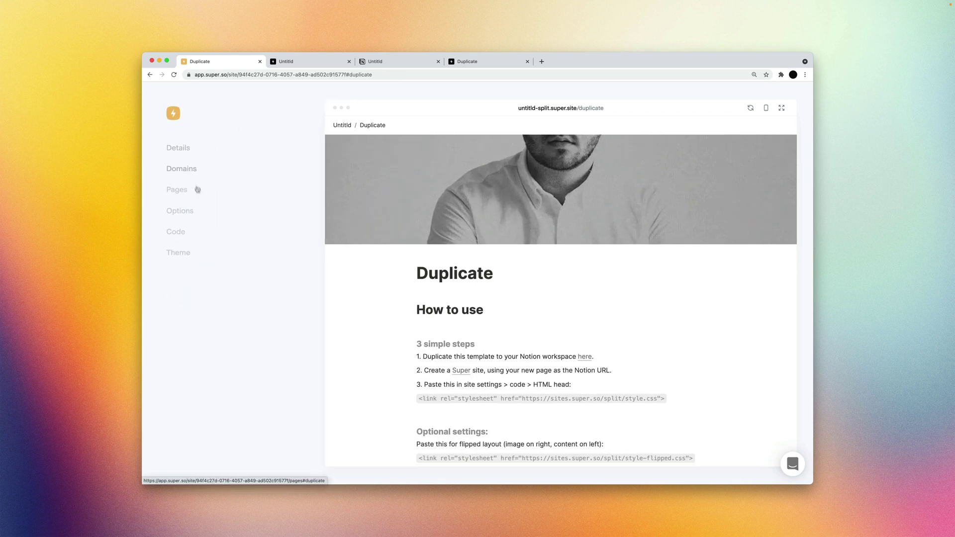
Uncomment the style.css and style-dark.css links in the head code, keep style-flipped.css commented out, and save
{"action": "left_click", "coordinate": [201, 232]}
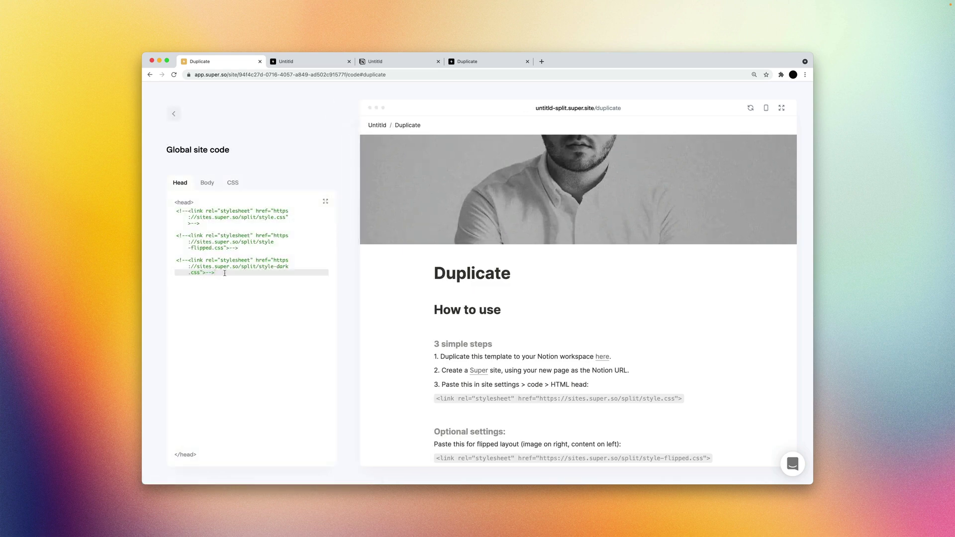
{"action": "key", "text": "super+a"}
{"action": "key", "text": "super+slash"}
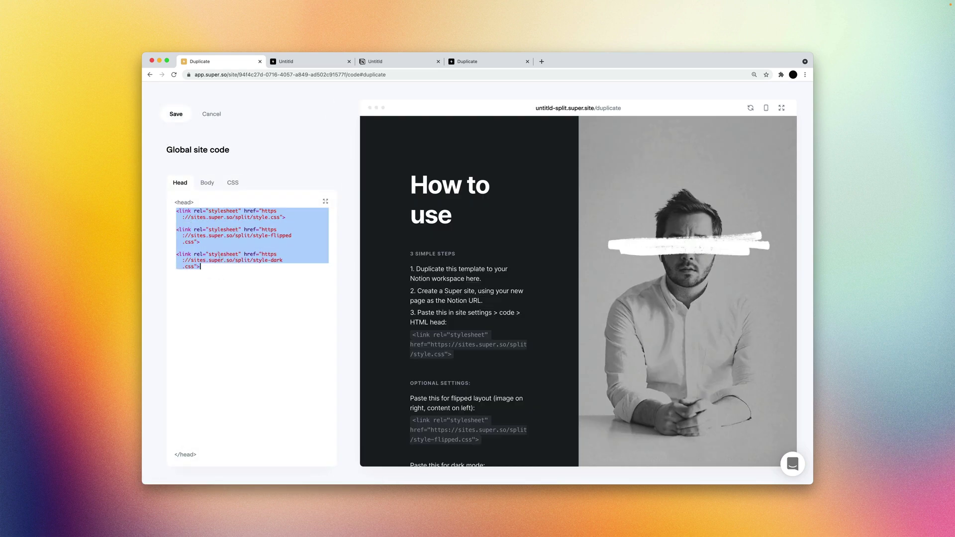
{"action": "left_click", "coordinate": [223, 260]}
{"action": "left_click_drag", "start_coordinate": [205, 243], "coordinate": [173, 231]}
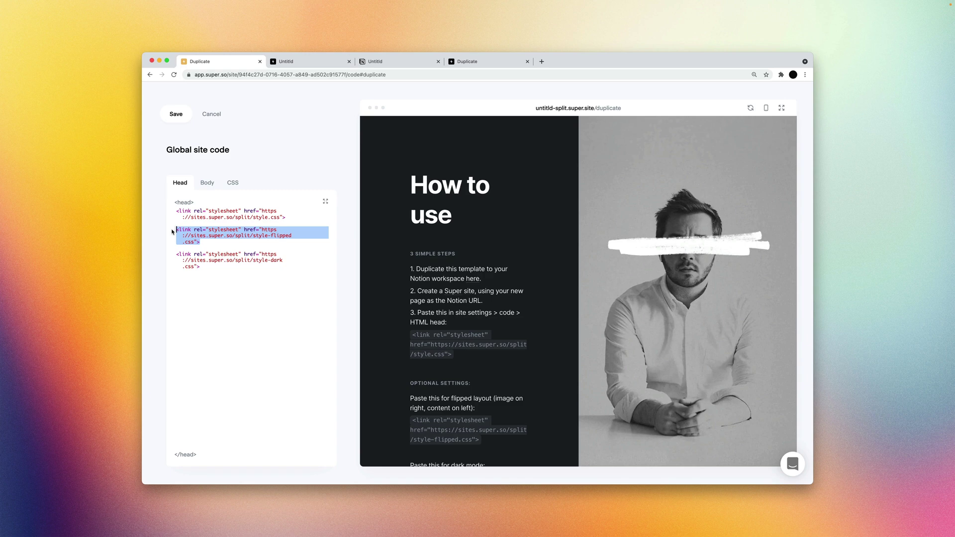
{"action": "key", "text": "super+slash"}
{"action": "left_click", "coordinate": [217, 243]}
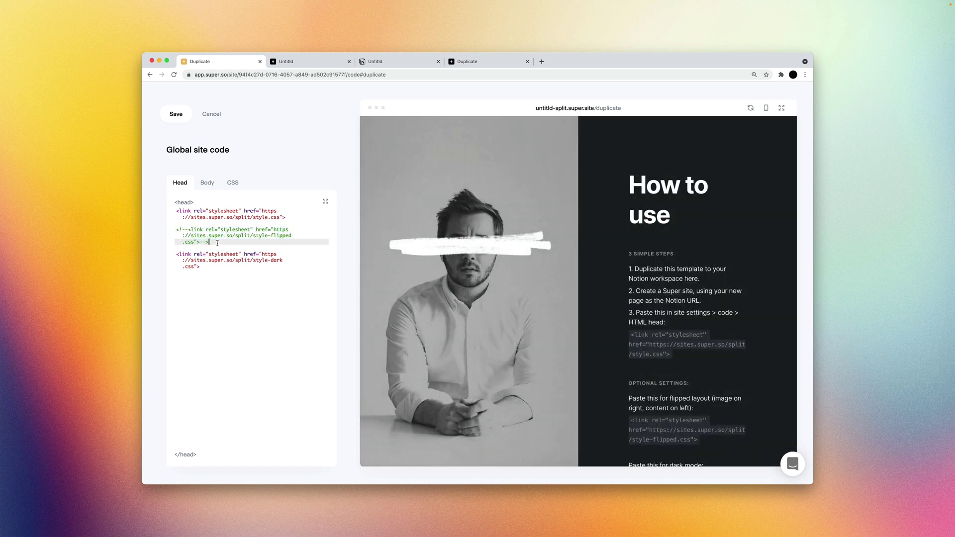
{"action": "left_click", "coordinate": [181, 117]}
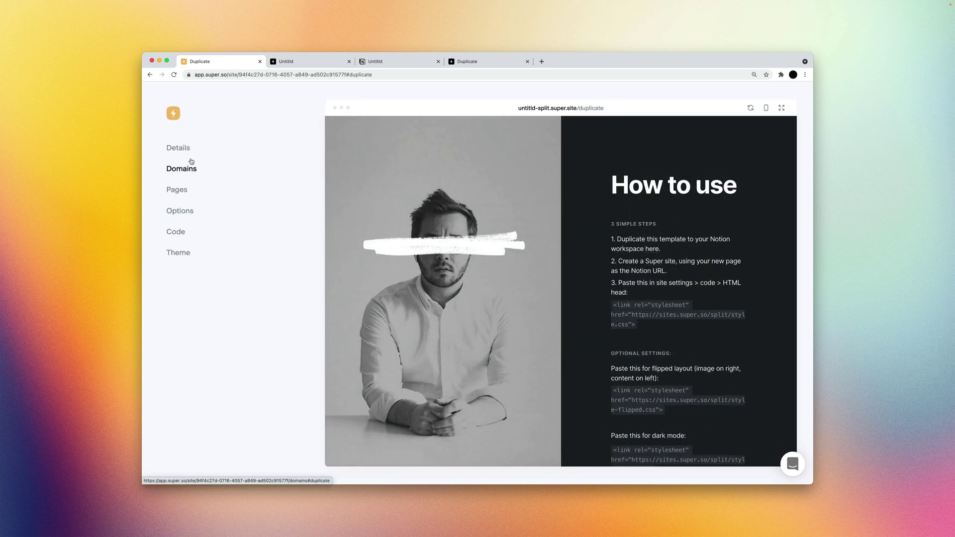
Check the Untitld page in Notion and refresh Super's site preview to look at the home page with its new cover
{"action": "left_click", "coordinate": [750, 108]}
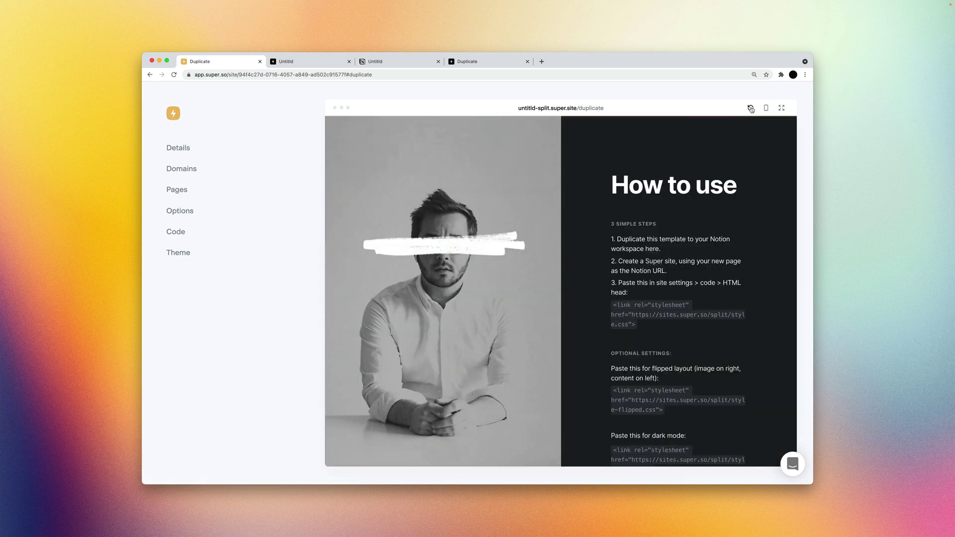
{"action": "key", "text": "super+3"}
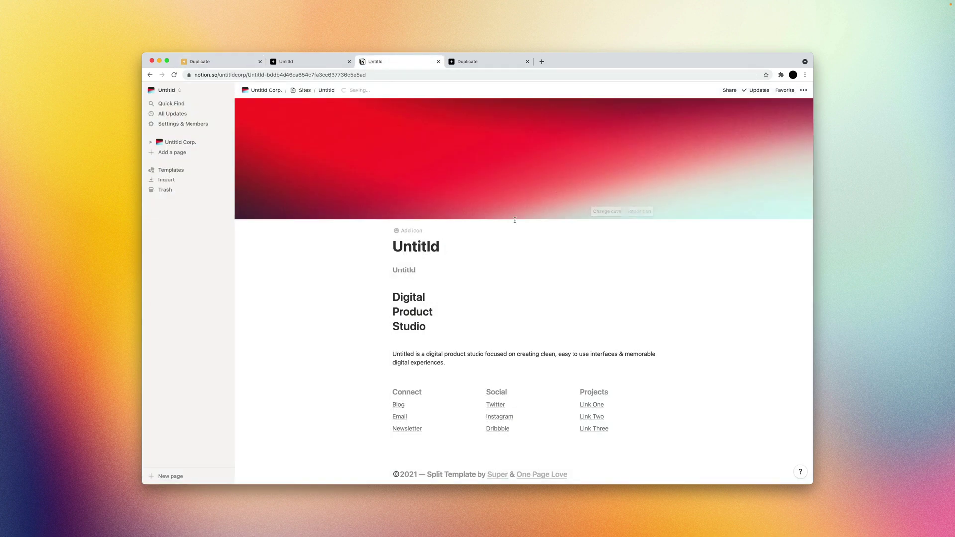
{"action": "key", "text": "Left"}
{"action": "key", "text": "Left"}
{"action": "key", "text": "super+1"}
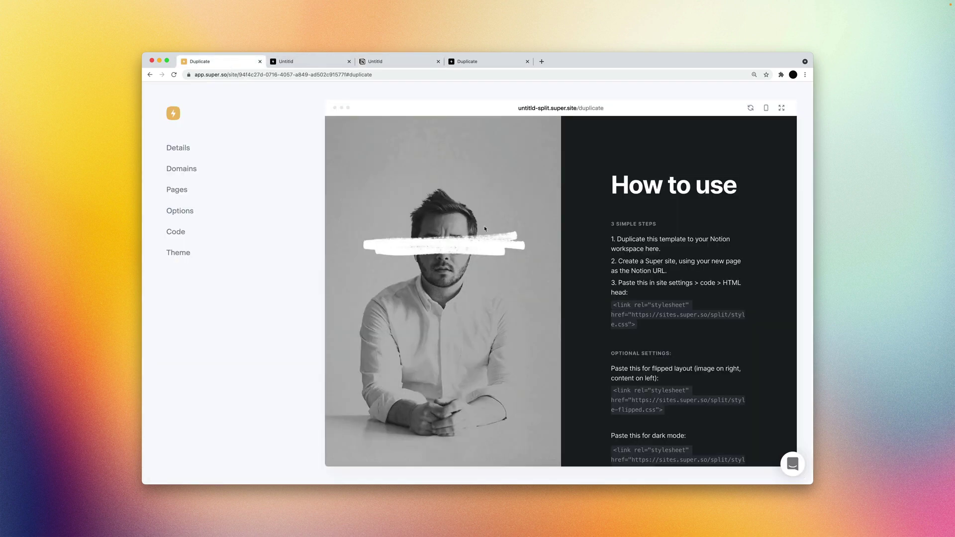
{"action": "left_click", "coordinate": [179, 189]}
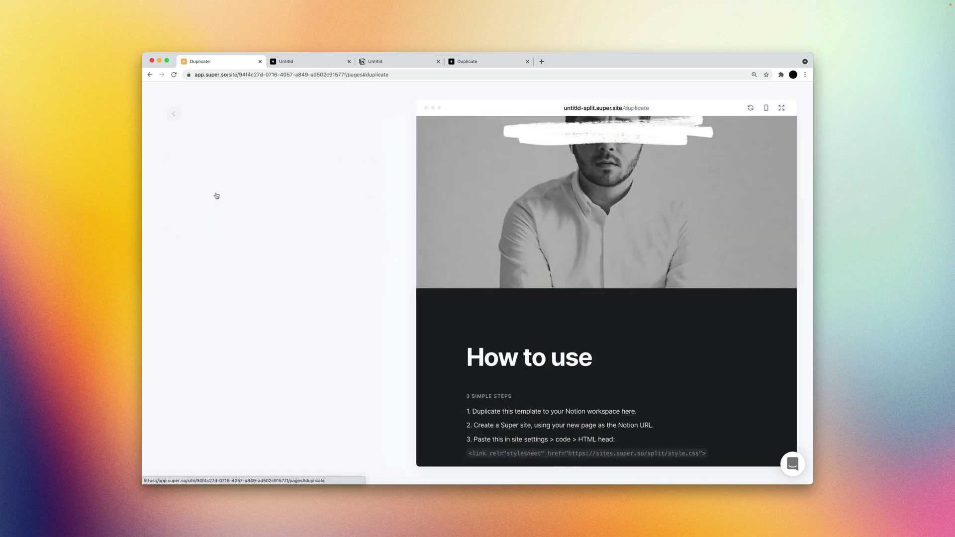
{"action": "left_click", "coordinate": [175, 114]}
{"action": "left_click", "coordinate": [751, 108]}
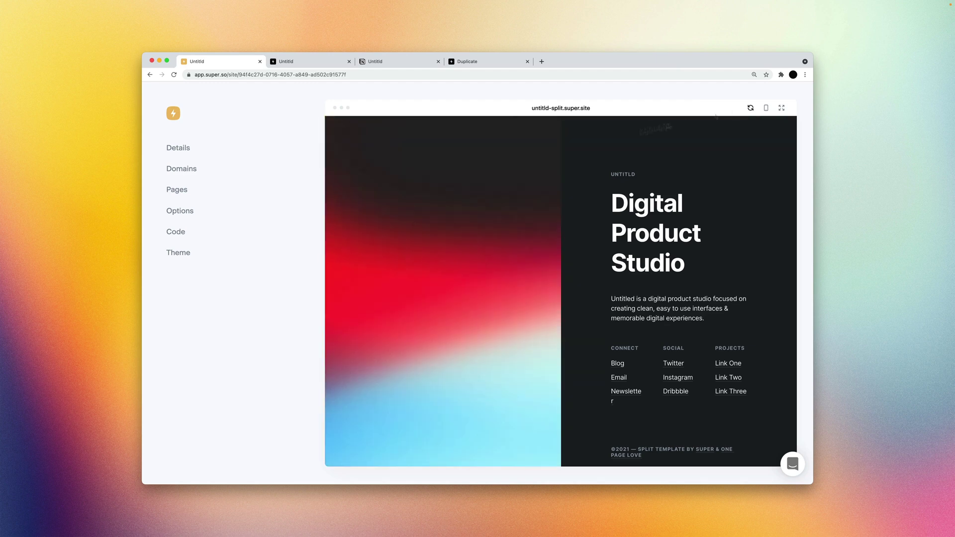
{"action": "scroll", "coordinate": [537, 239], "scroll_direction": "down", "scroll_amount": 3}
{"action": "scroll", "coordinate": [537, 239], "scroll_direction": "up", "scroll_amount": 3}
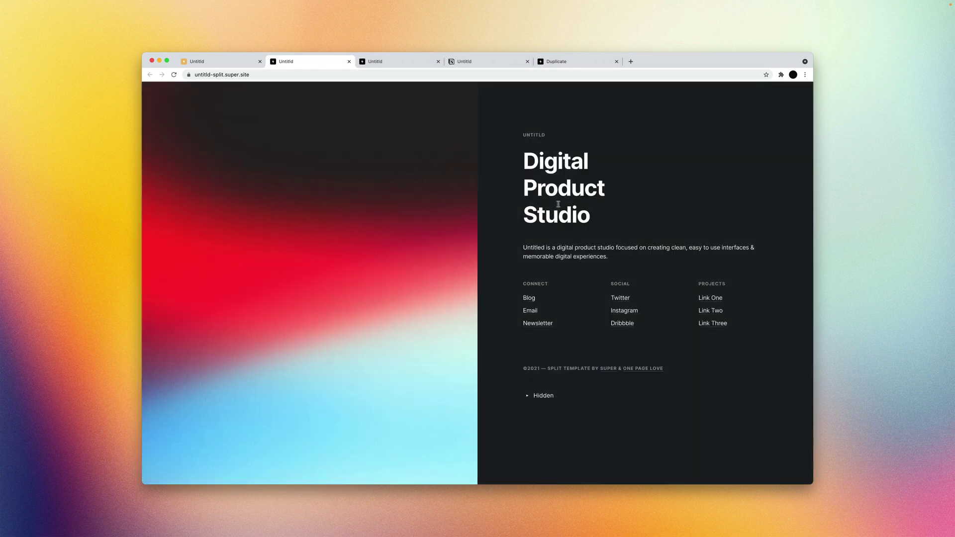
Test the Hidden toggle below the footer text on the live Untitld home page
{"action": "left_click", "coordinate": [528, 396]}
{"action": "left_click", "coordinate": [529, 397]}
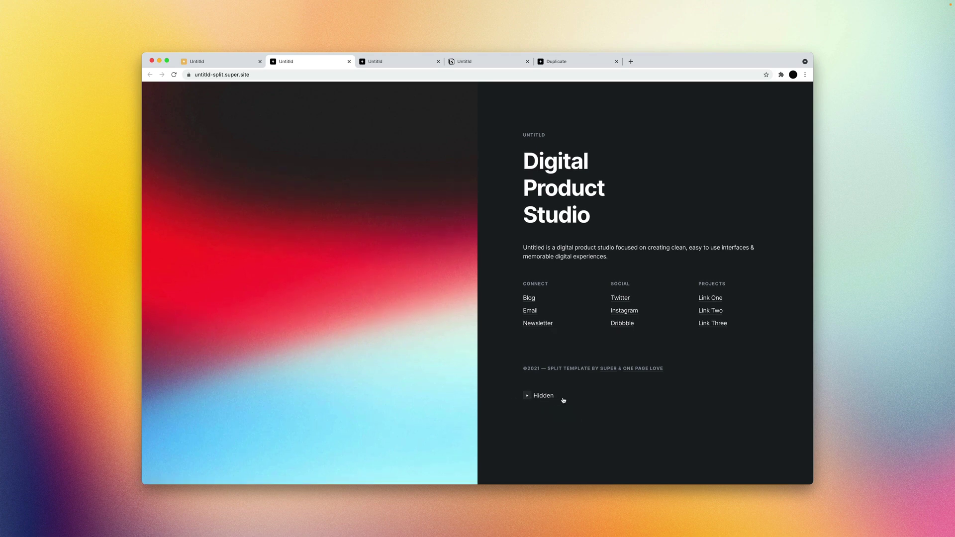
{"action": "left_click", "coordinate": [535, 397]}
{"action": "left_click", "coordinate": [546, 396]}
{"action": "left_click", "coordinate": [552, 397]}
{"action": "left_click", "coordinate": [546, 397]}
Open the custom CSS in the global site code of the Untitld site in Super
{"action": "left_click", "coordinate": [223, 65]}
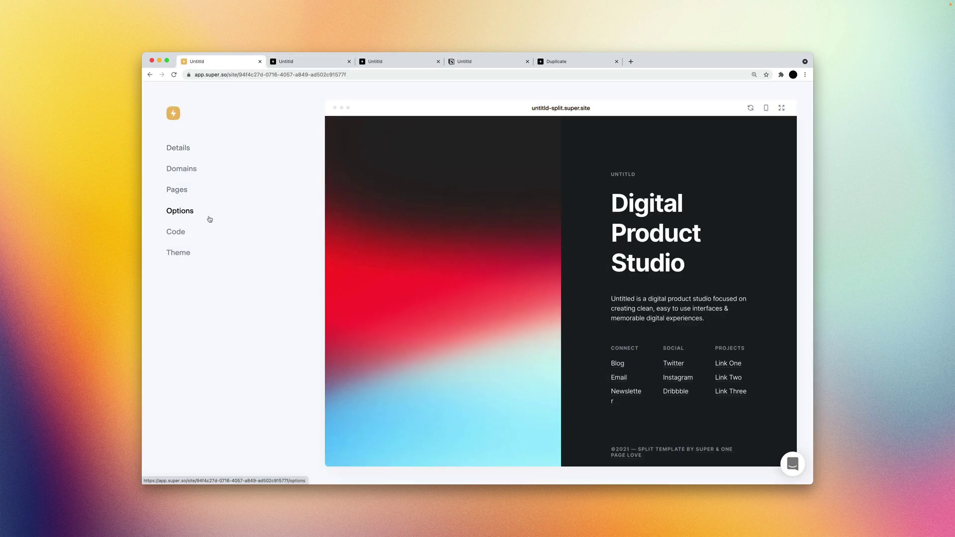
{"action": "left_click", "coordinate": [201, 230]}
{"action": "left_click", "coordinate": [233, 183]}
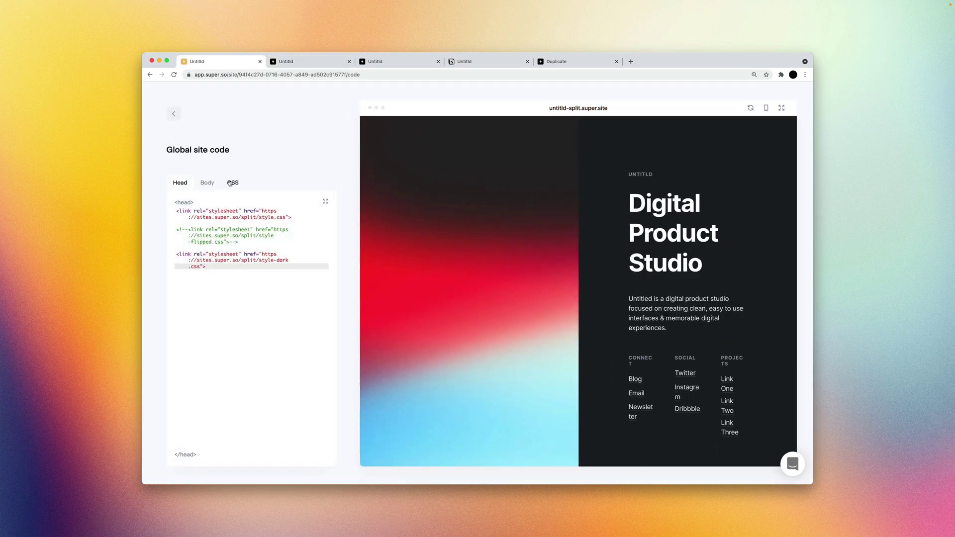
Inspect the Hidden toggle on the live Untitld page and select its parent details element with the notion-toggle class
{"action": "left_click", "coordinate": [309, 63]}
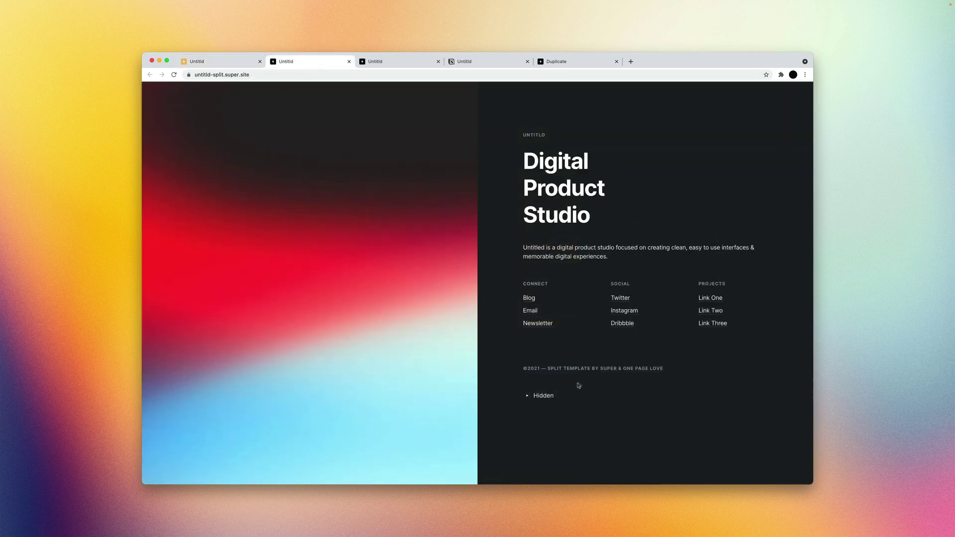
{"action": "right_click", "coordinate": [562, 393]}
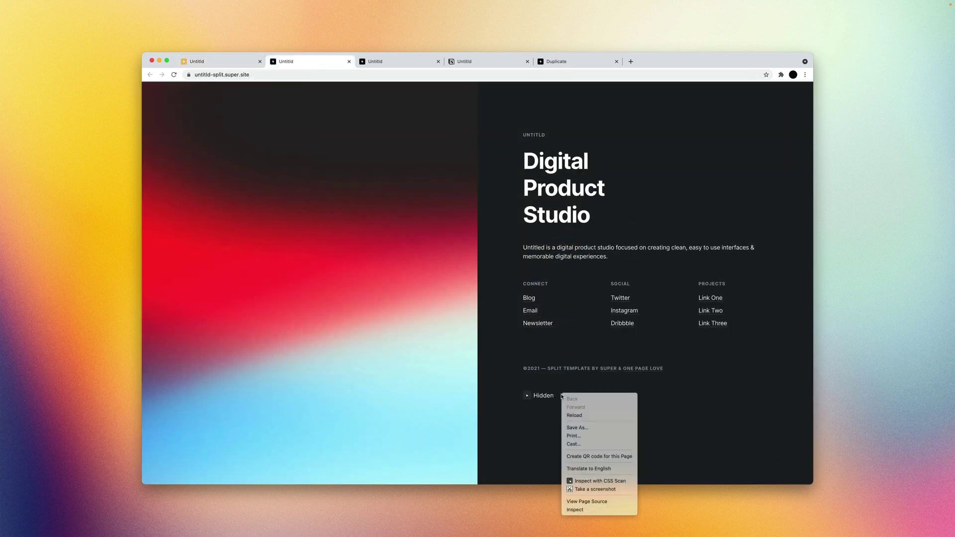
{"action": "left_click", "coordinate": [599, 510]}
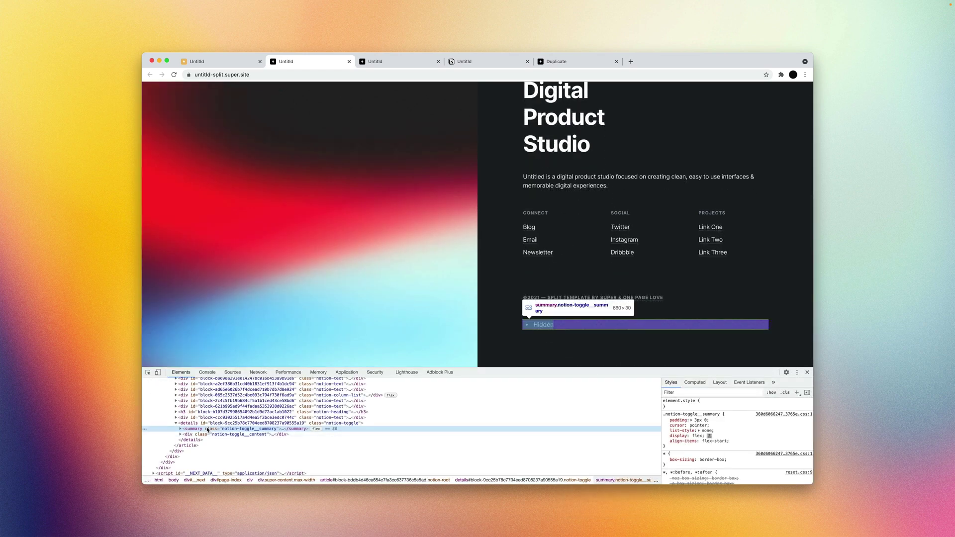
{"action": "left_click", "coordinate": [318, 424]}
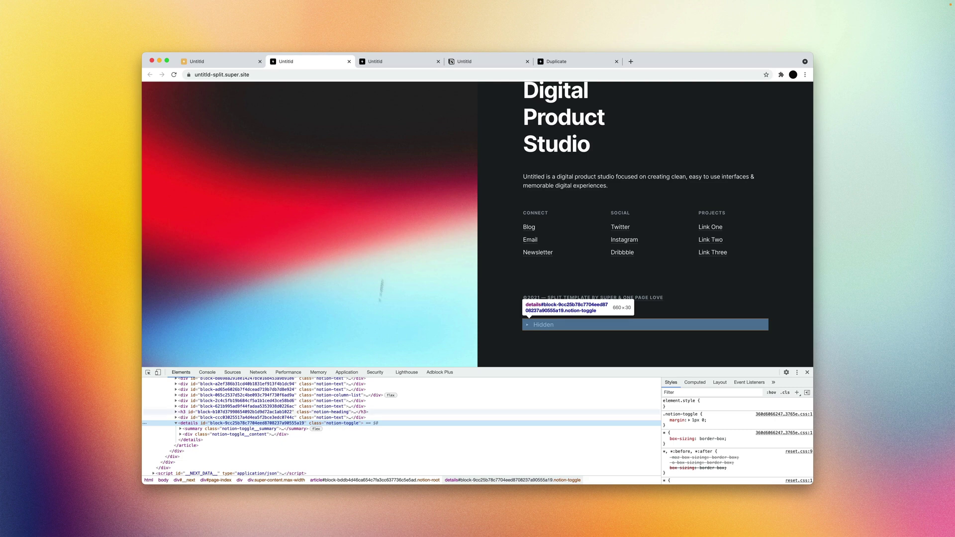
Add a global CSS rule in Super that sets .notion-toggle to display: none; and save it
{"action": "left_click", "coordinate": [232, 61]}
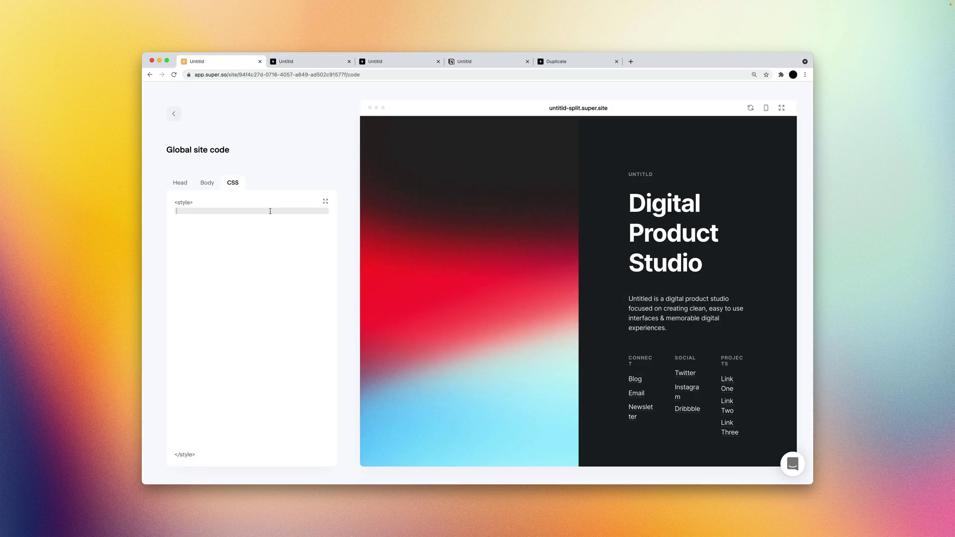
{"action": "type", "text": ".notion-toggle {"}
{"action": "key", "text": "Return"}
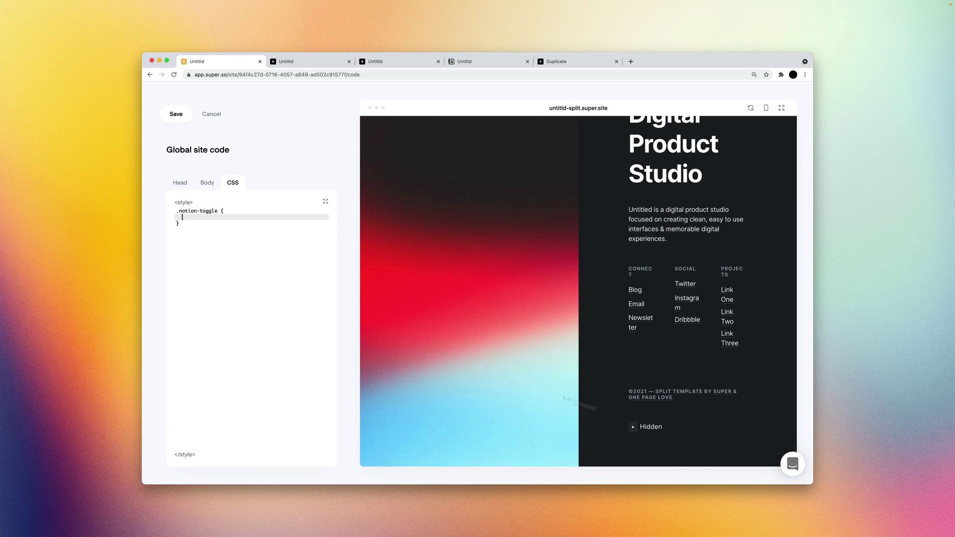
{"action": "type", "text": "display: none;"}
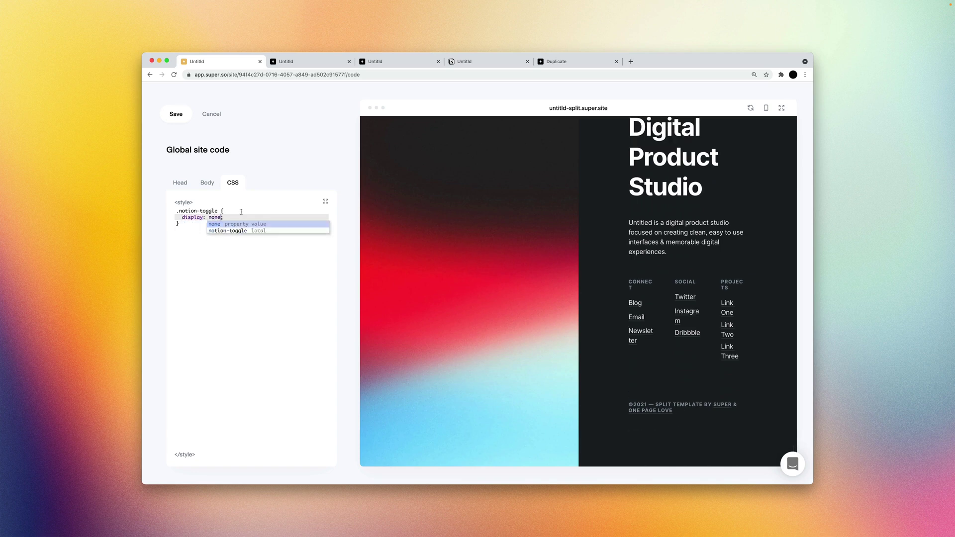
{"action": "left_click", "coordinate": [241, 212]}
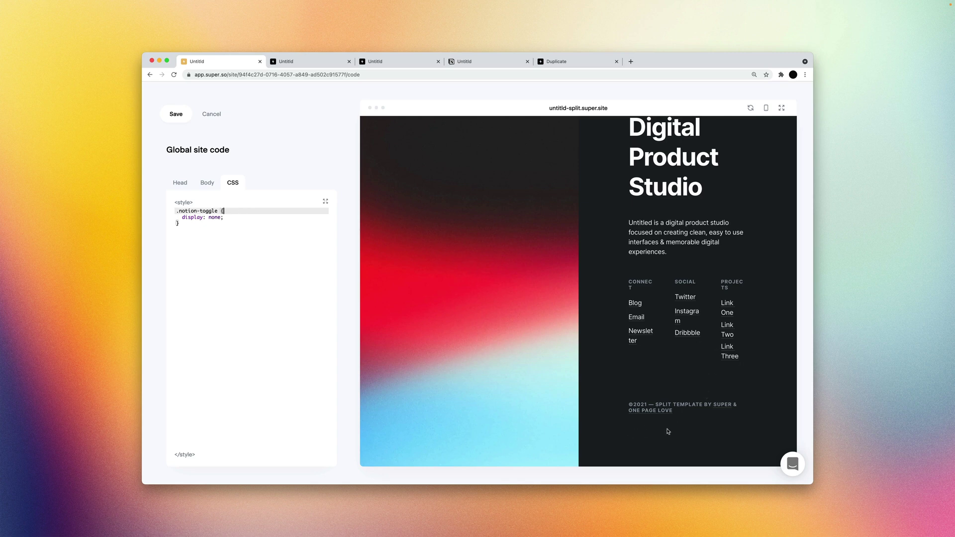
{"action": "left_click", "coordinate": [182, 118]}
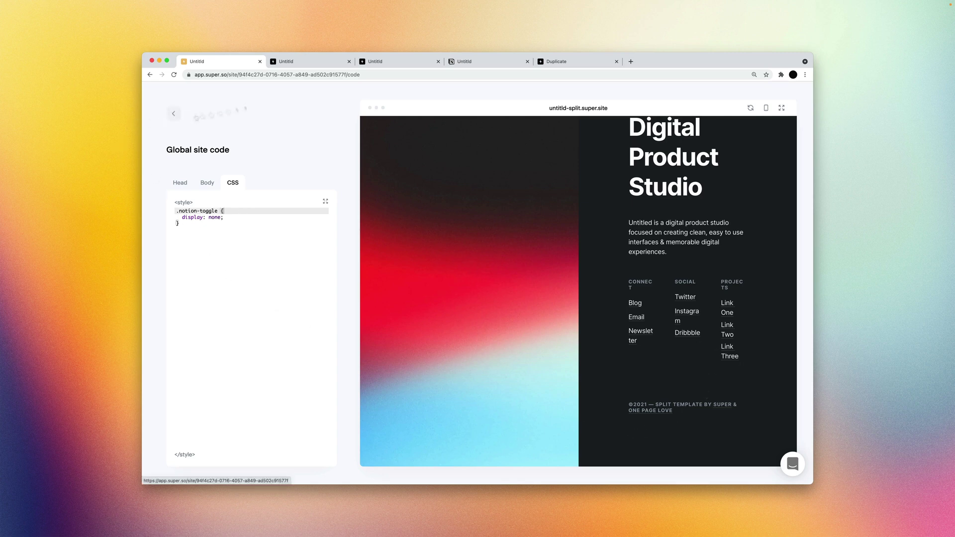
{"action": "left_click", "coordinate": [219, 223]}
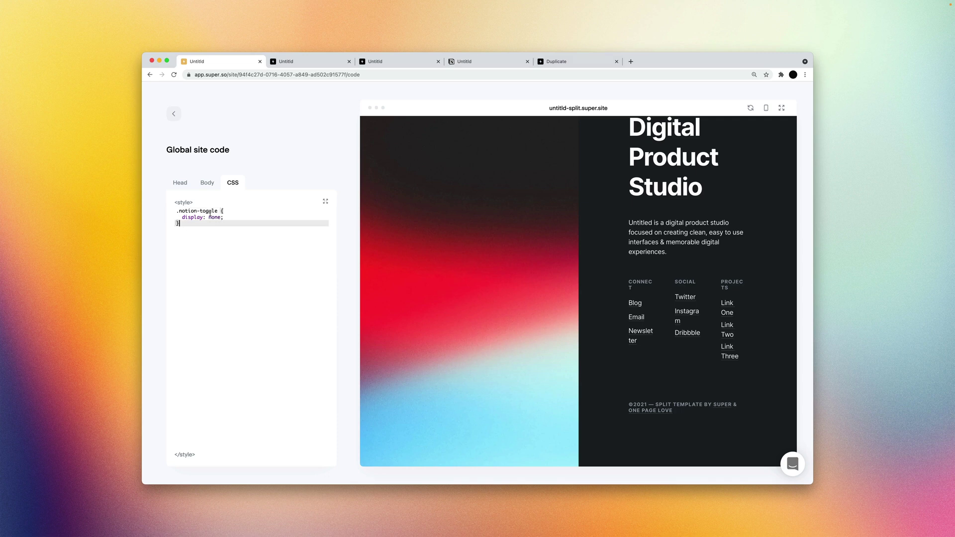
Leave the site code, return to My Sites, and generate a new preview image for Untitld Split
{"action": "left_click", "coordinate": [174, 115]}
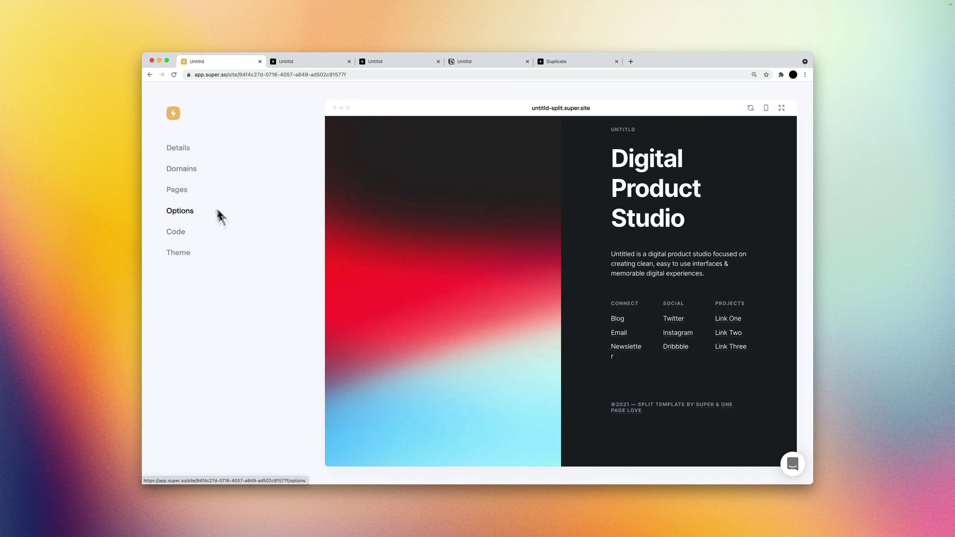
{"action": "left_click", "coordinate": [209, 149]}
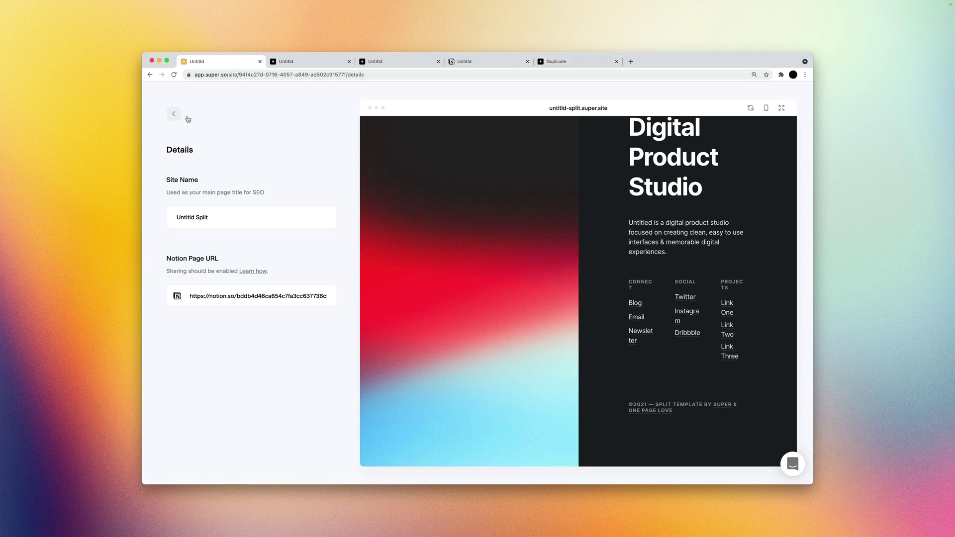
{"action": "left_click", "coordinate": [176, 115]}
{"action": "left_click", "coordinate": [175, 113]}
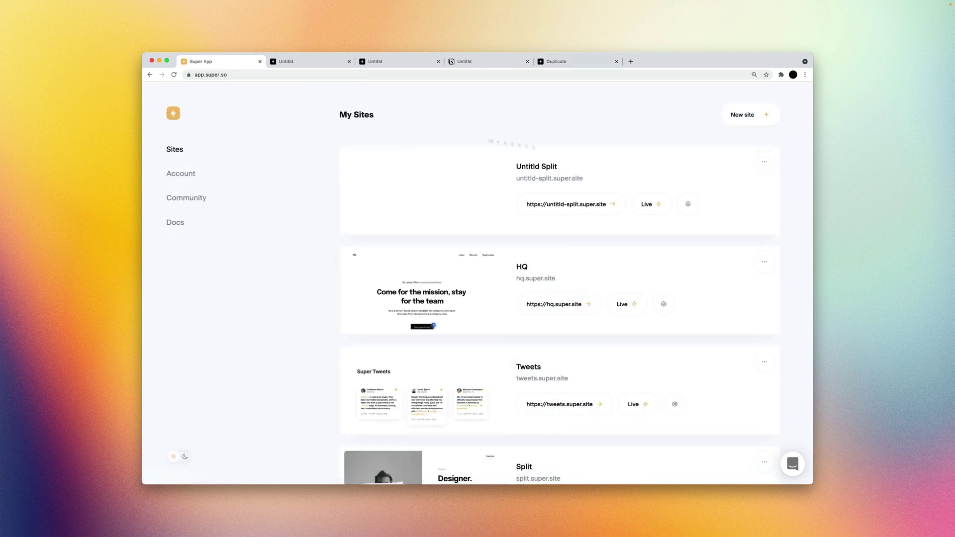
{"action": "left_click", "coordinate": [764, 162]}
{"action": "left_click", "coordinate": [707, 191]}
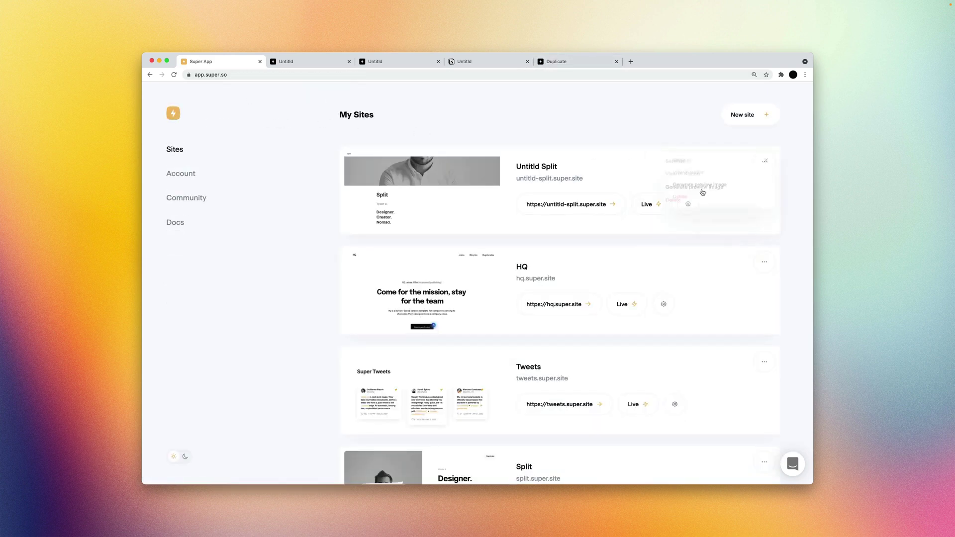
Close the Notion page, the extra Untitld page, the Duplicate page and the developer tools, keeping the live site open
{"action": "left_click", "coordinate": [497, 62]}
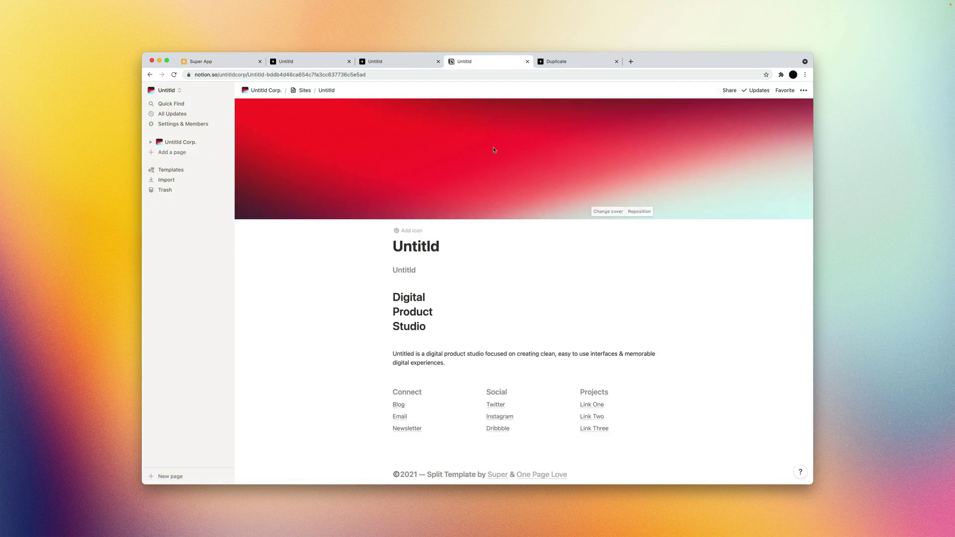
{"action": "key", "text": "super+w"}
{"action": "left_click", "coordinate": [393, 61]}
{"action": "key", "text": "super+w"}
{"action": "left_click", "coordinate": [316, 63]}
{"action": "left_click", "coordinate": [386, 64]}
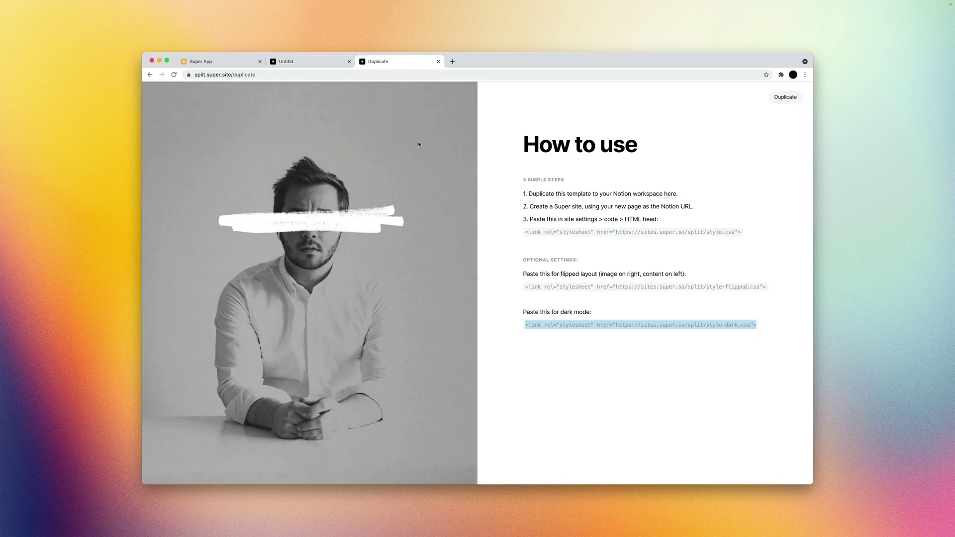
{"action": "key", "text": "super+w"}
{"action": "left_click", "coordinate": [808, 374]}
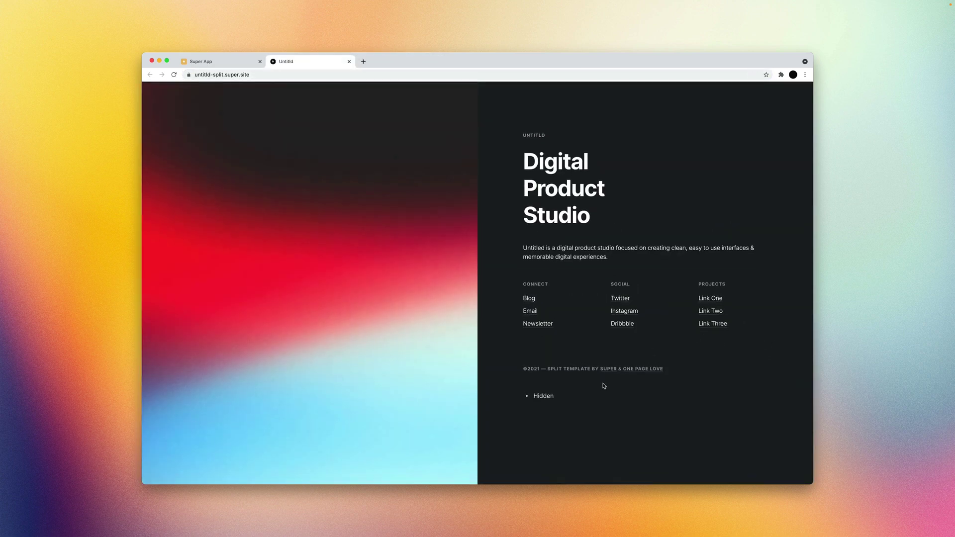
Change the .notion-toggle rule in Untitld Split's global CSS to display: none !important; and save it
{"action": "left_click", "coordinate": [226, 67]}
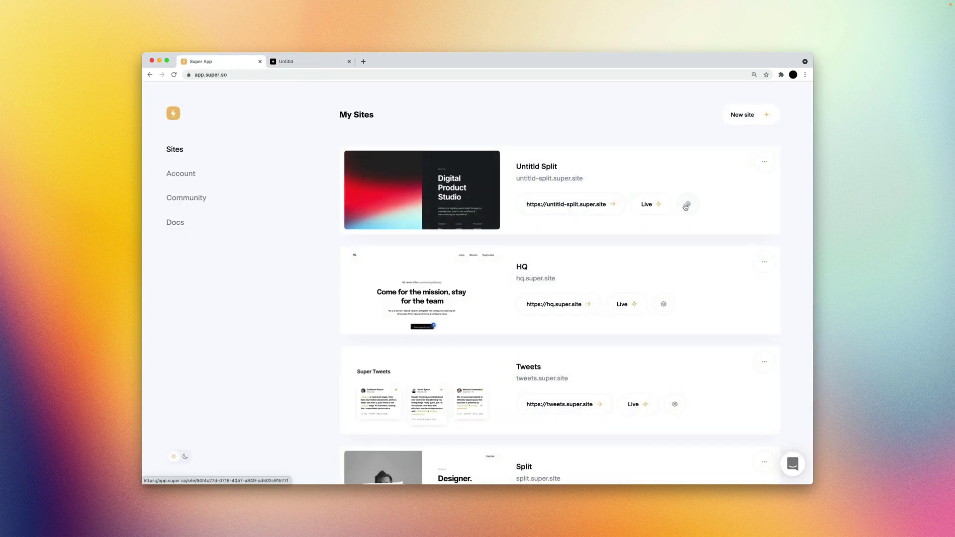
{"action": "left_click", "coordinate": [688, 204]}
{"action": "left_click", "coordinate": [200, 231]}
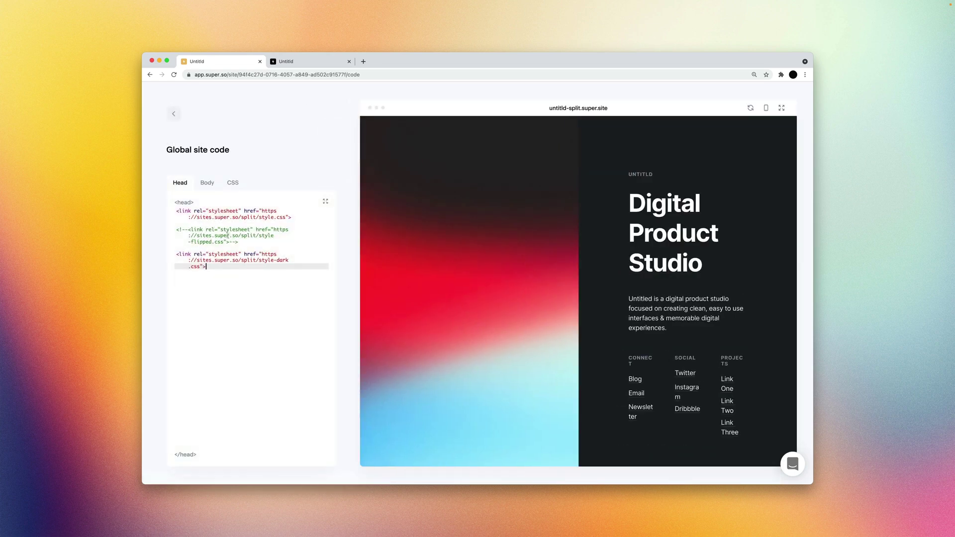
{"action": "left_click", "coordinate": [232, 183]}
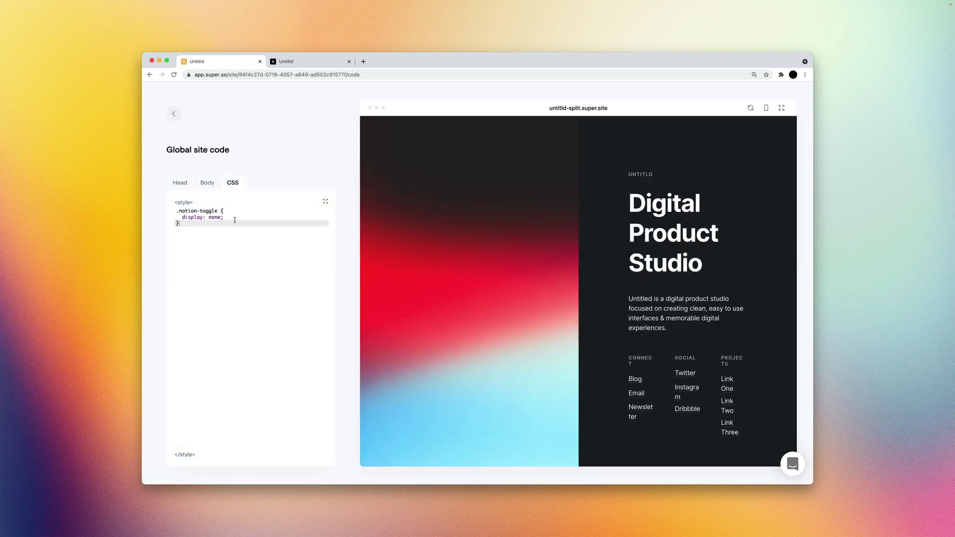
{"action": "left_click", "coordinate": [235, 220]}
{"action": "type", "text": "!important"}
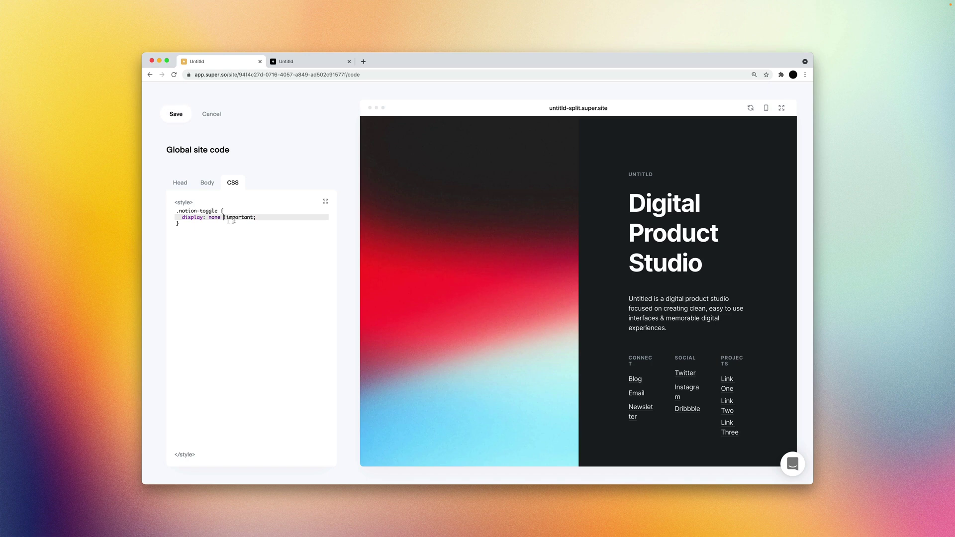
{"action": "key", "text": "Down"}
{"action": "left_click", "coordinate": [180, 119]}
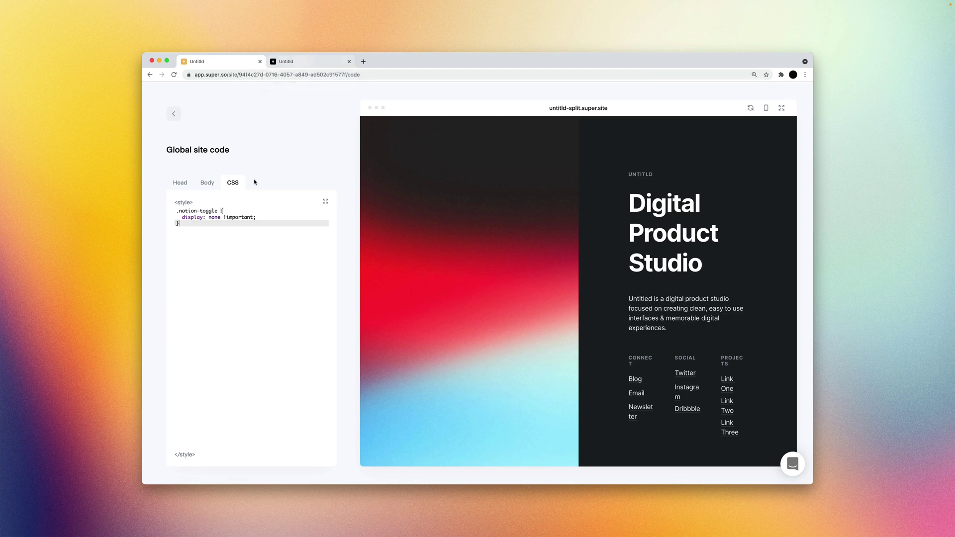
Check the live Untitld home page and view Super's Twitter profile
{"action": "left_click", "coordinate": [293, 64]}
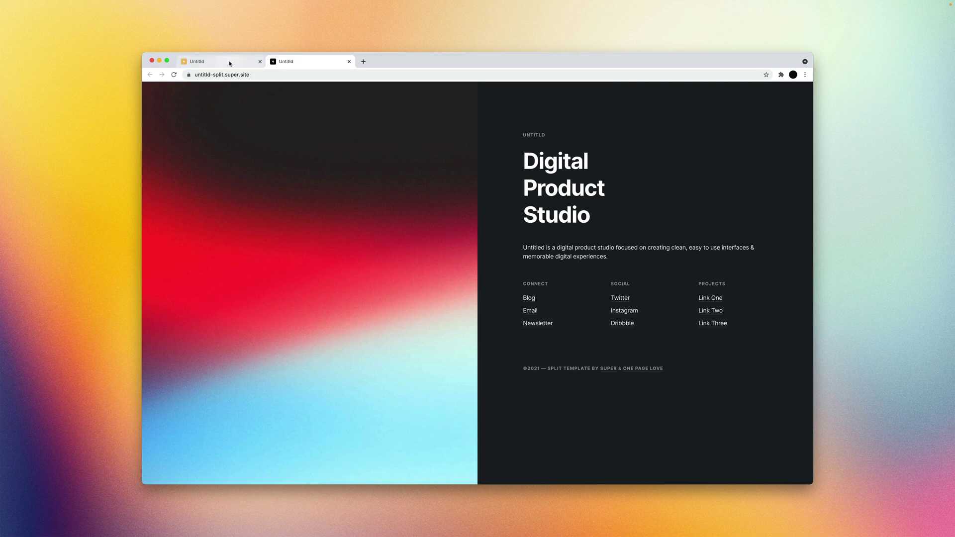
{"action": "left_click", "coordinate": [917, 125]}
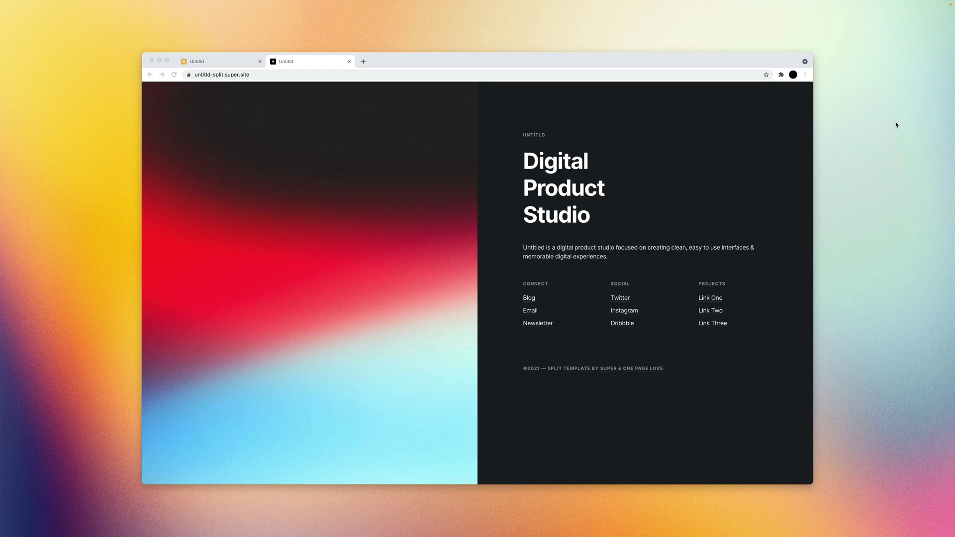
{"action": "left_click", "coordinate": [734, 132]}
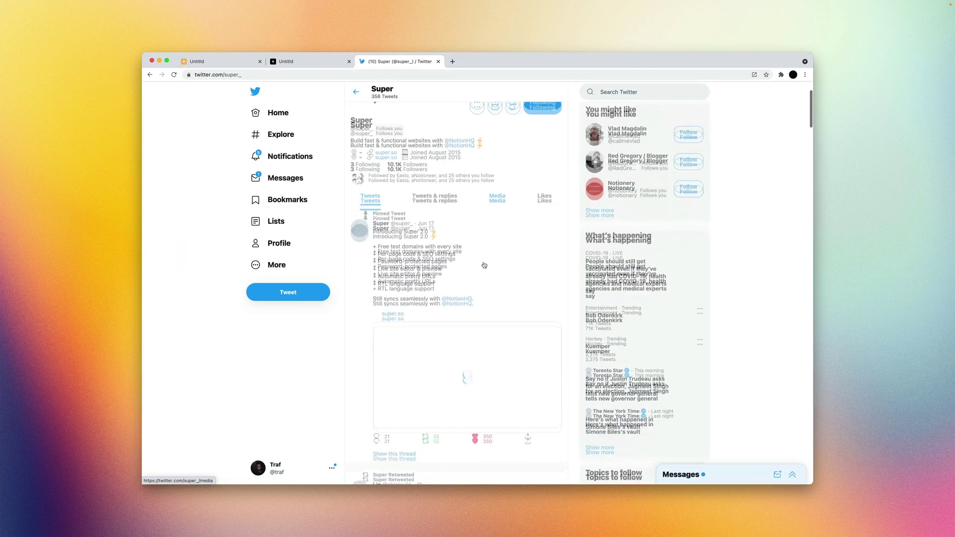
Go to community.super.so, look through the Code space, and return to the live Untitld site
{"action": "key", "text": "super+l"}
{"action": "type", "text": "community.super.so"}
{"action": "key", "text": "Return"}
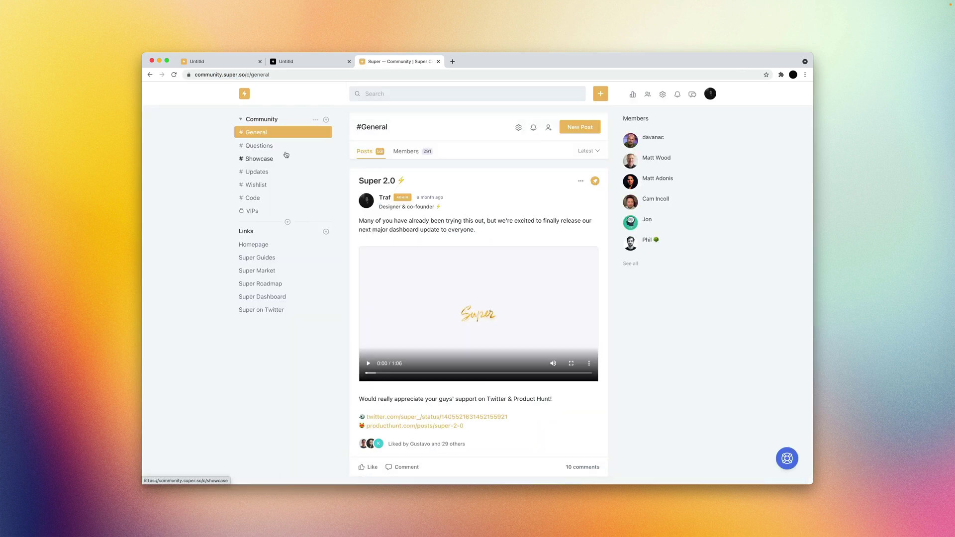
{"action": "left_click", "coordinate": [279, 203]}
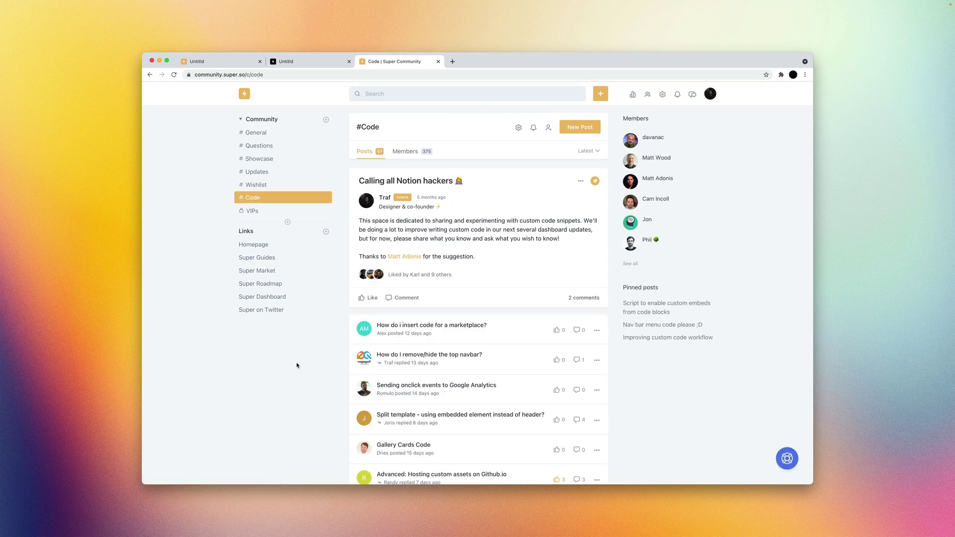
{"action": "left_click", "coordinate": [305, 133]}
{"action": "key", "text": "ctrl+shift+Tab"}
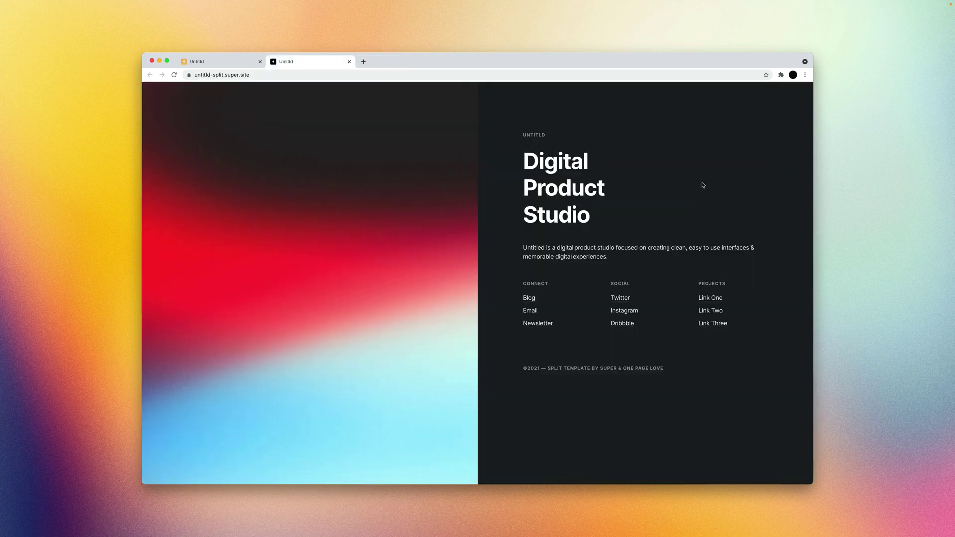